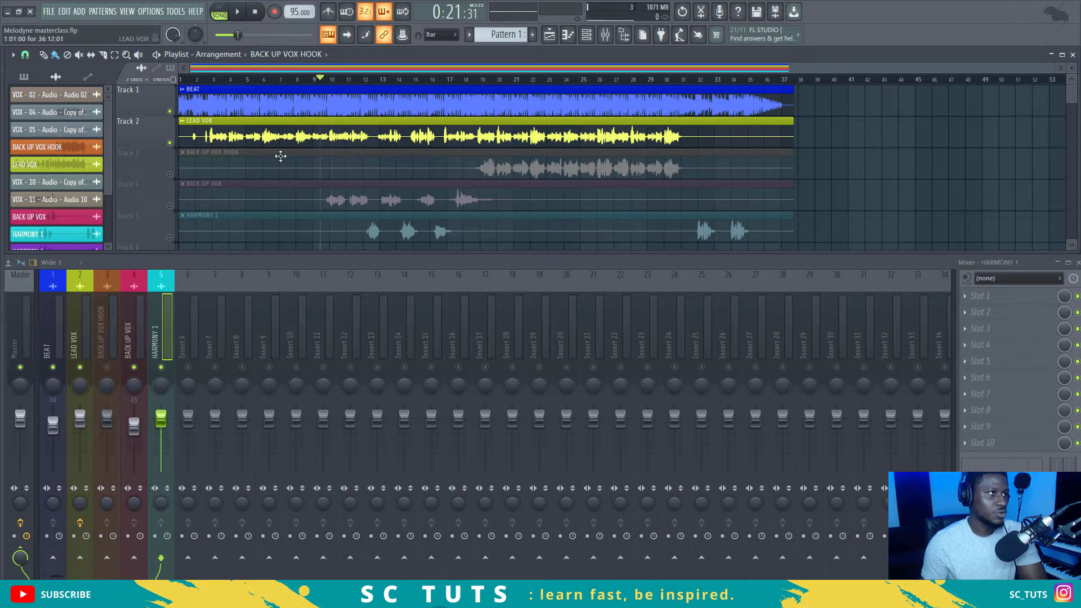
Step: Unmute and play the BACK UP VOX track, then open its first effect slot's plugin list
{"action": "left_click", "coordinate": [172, 206]}
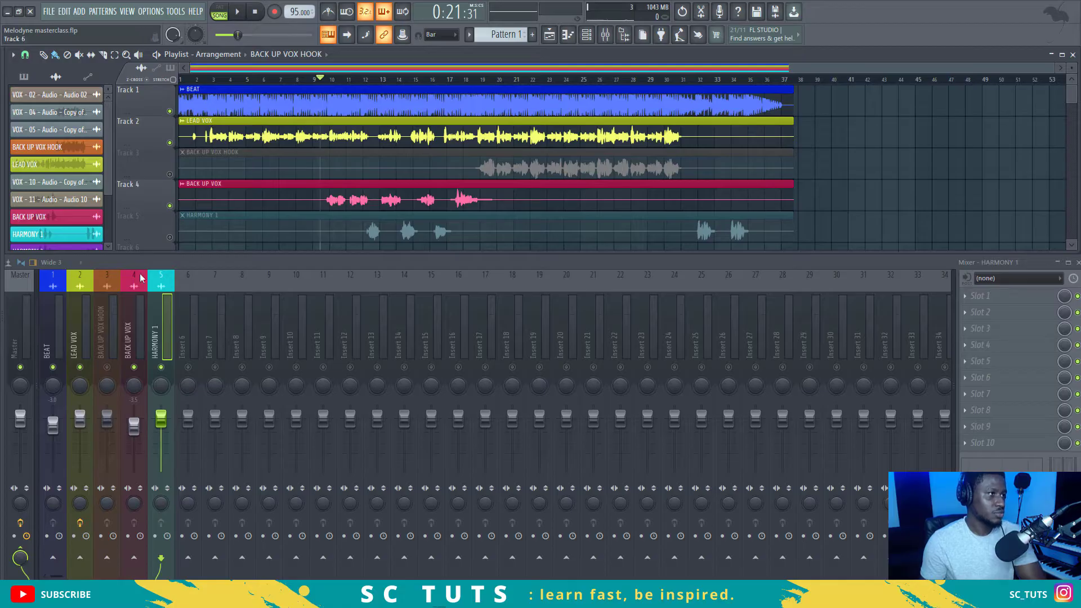
{"action": "left_click", "coordinate": [133, 337]}
{"action": "key", "text": "space"}
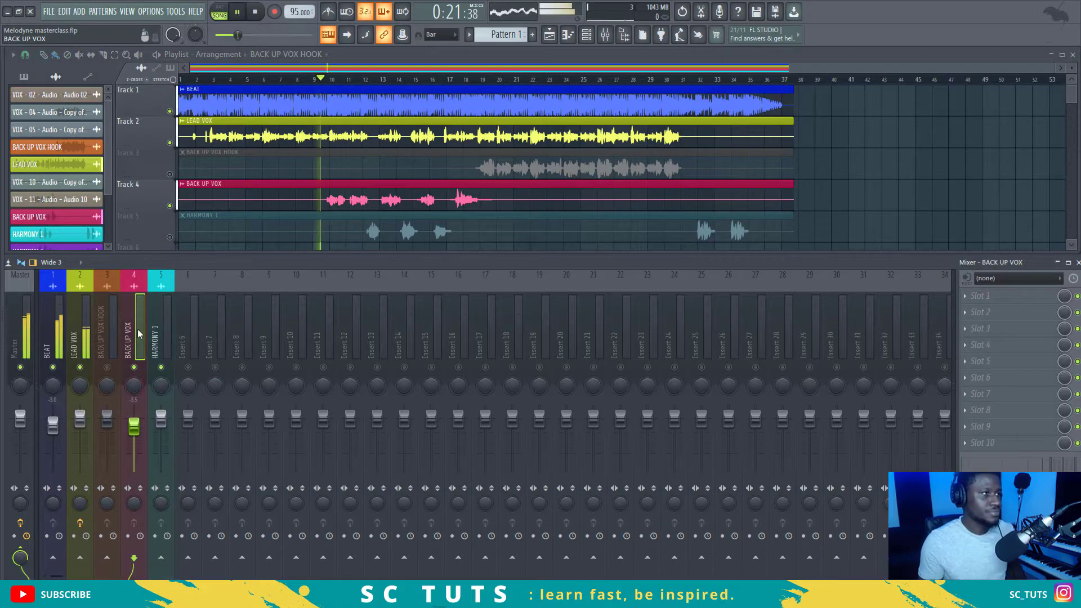
{"action": "double_click", "coordinate": [342, 195]}
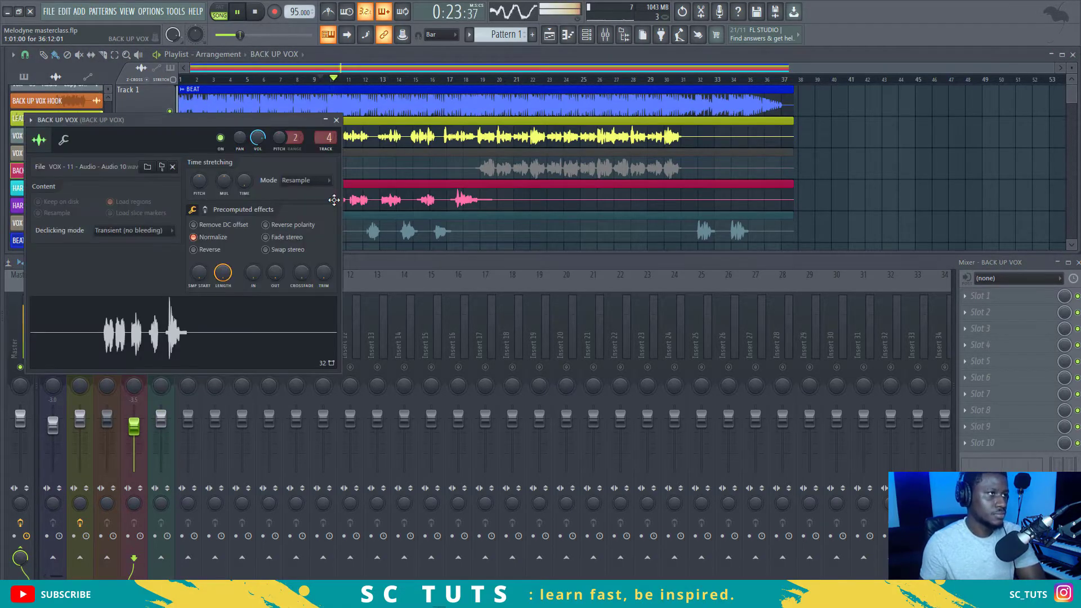
{"action": "left_click", "coordinate": [357, 197]}
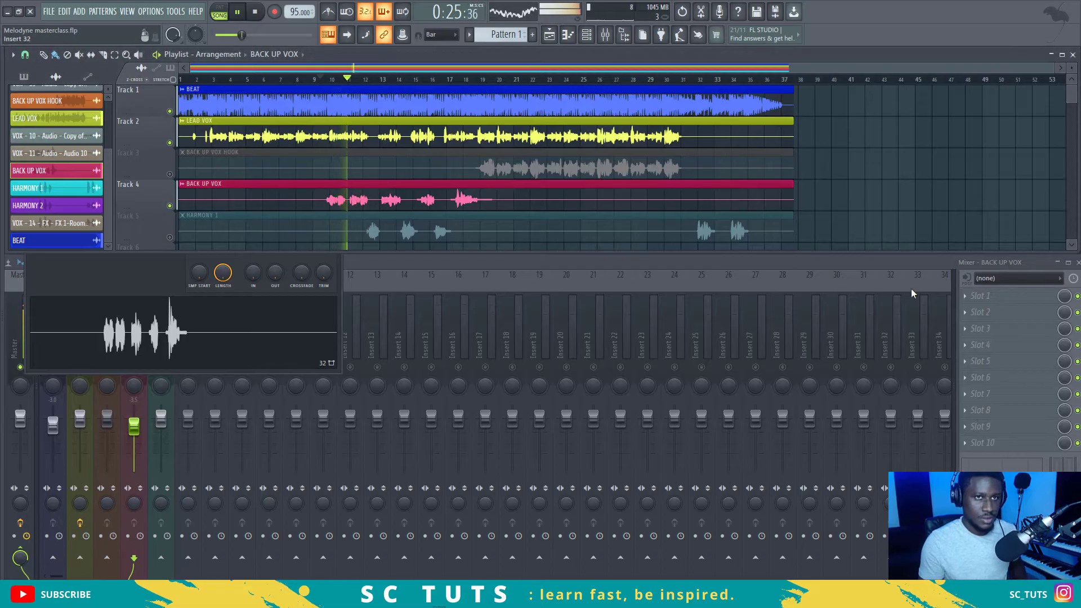
{"action": "left_click", "coordinate": [978, 296]}
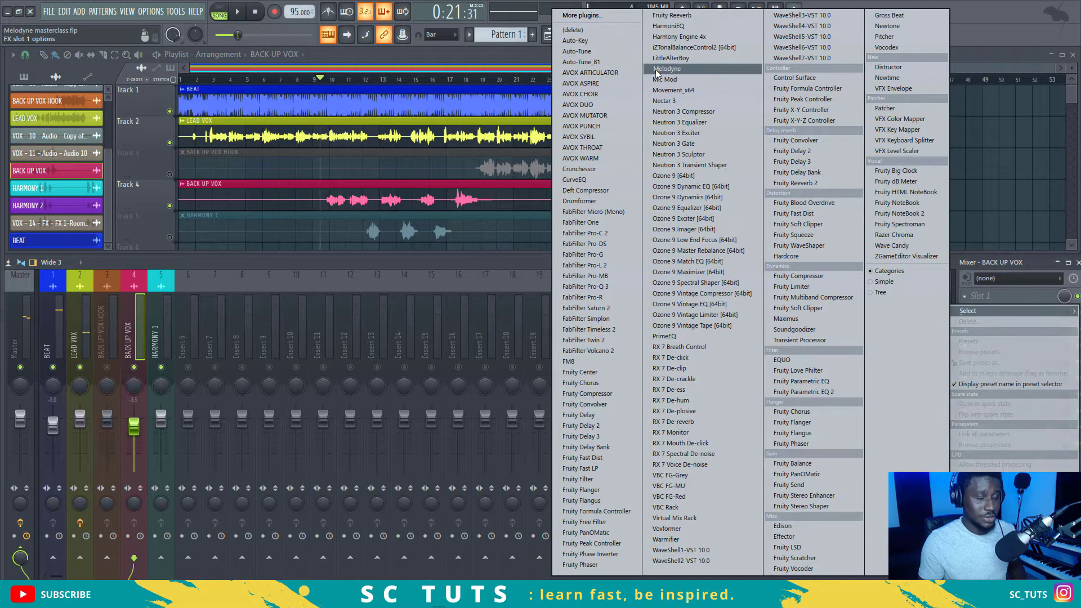
Step: Load Melodyne on BACK UP VOX, position its window, and play through to capture the vocal
{"action": "left_click", "coordinate": [690, 69]}
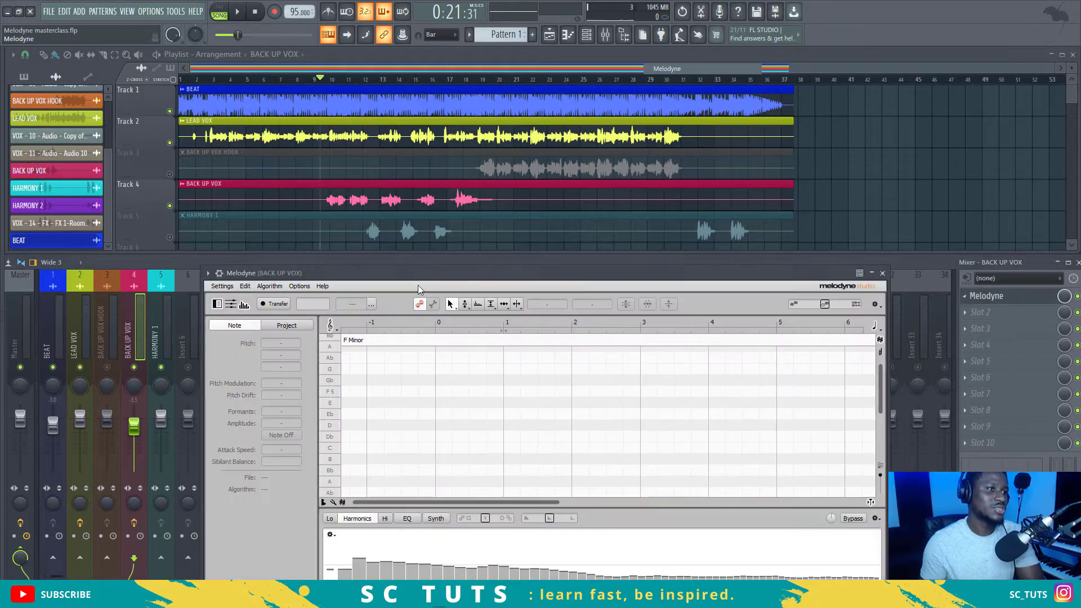
{"action": "left_click_drag", "start_coordinate": [423, 272], "coordinate": [482, 213]}
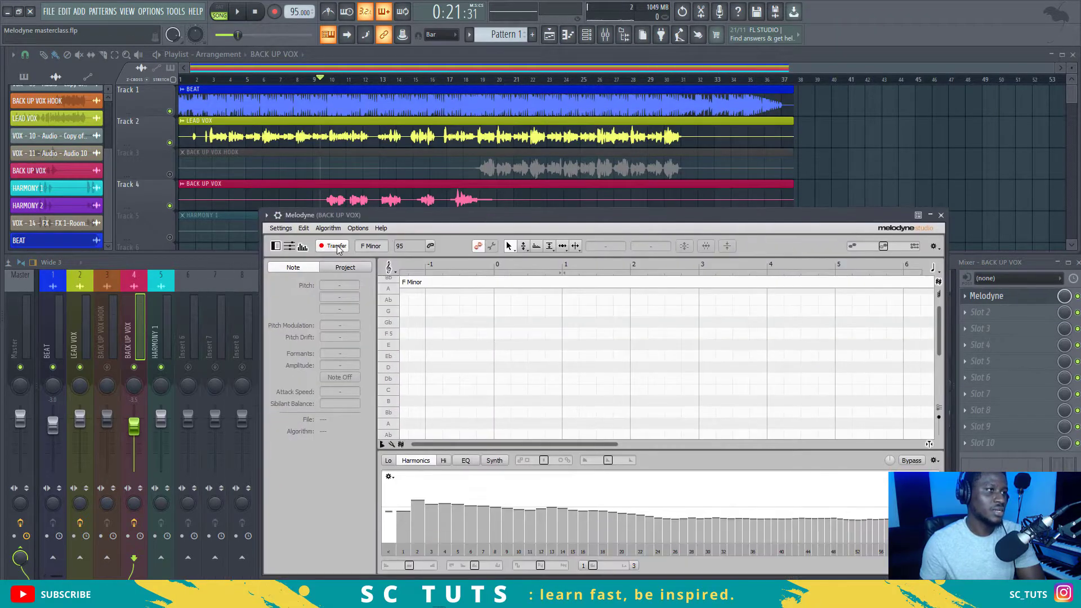
{"action": "left_click_drag", "start_coordinate": [374, 214], "coordinate": [331, 262]}
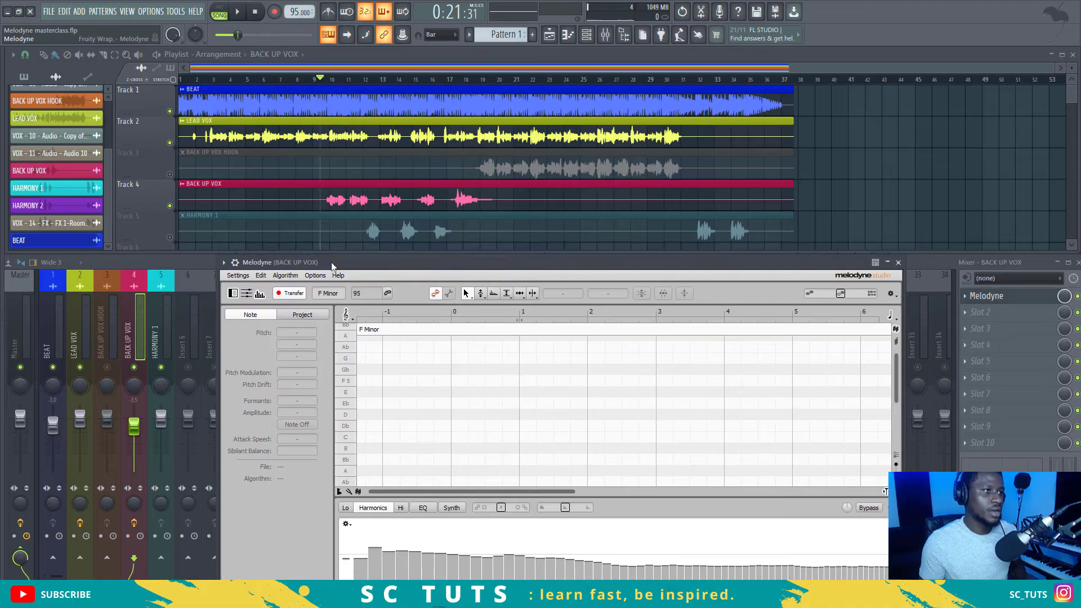
{"action": "key", "text": "space"}
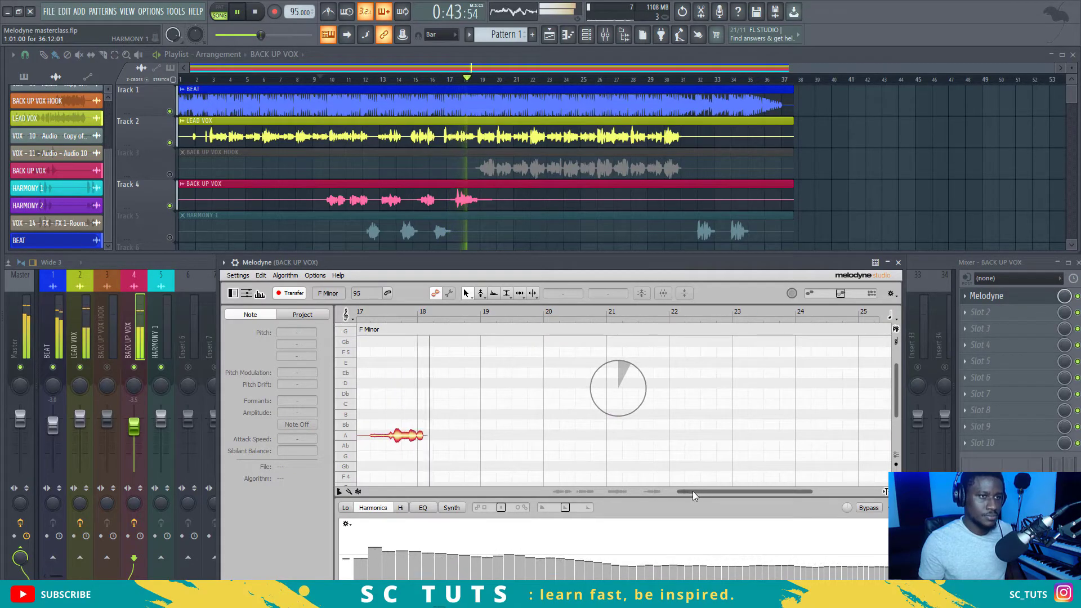
{"action": "left_click_drag", "start_coordinate": [684, 491], "coordinate": [630, 484]}
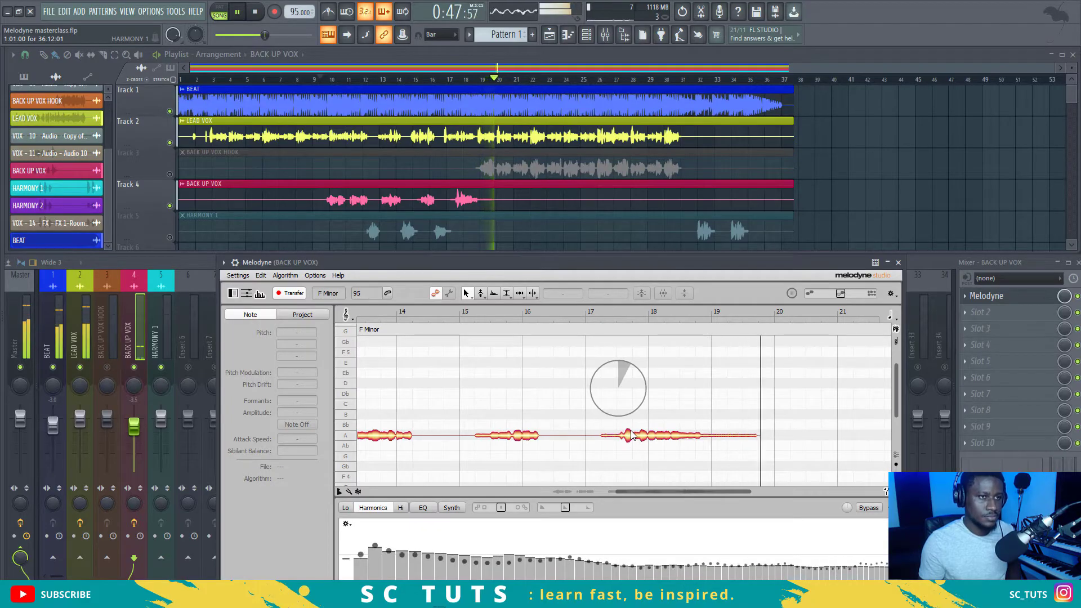
{"action": "key", "text": "space"}
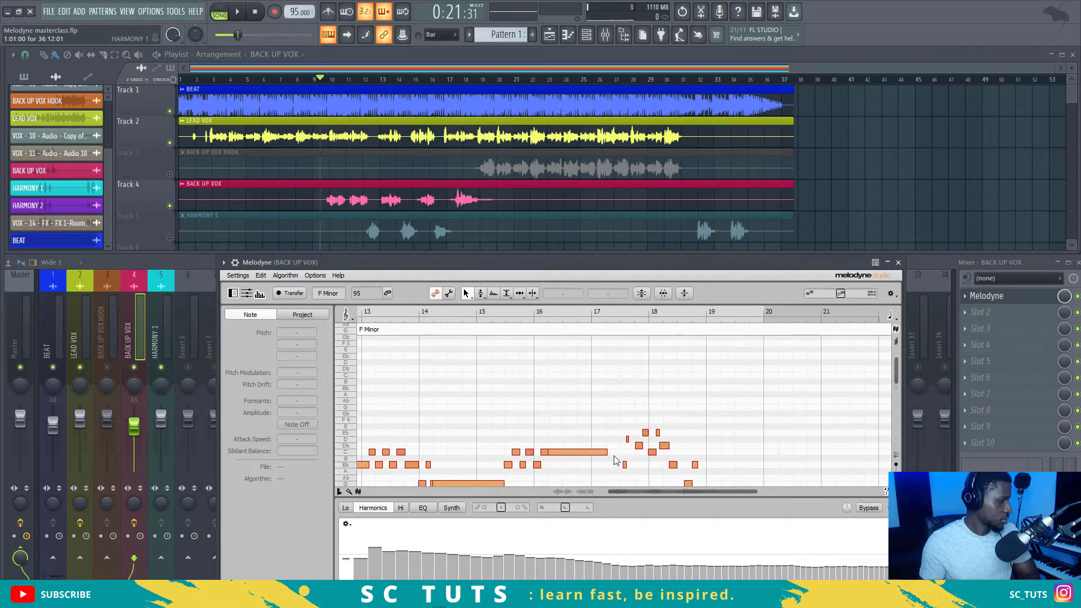
{"action": "left_click_drag", "start_coordinate": [638, 489], "coordinate": [538, 482]}
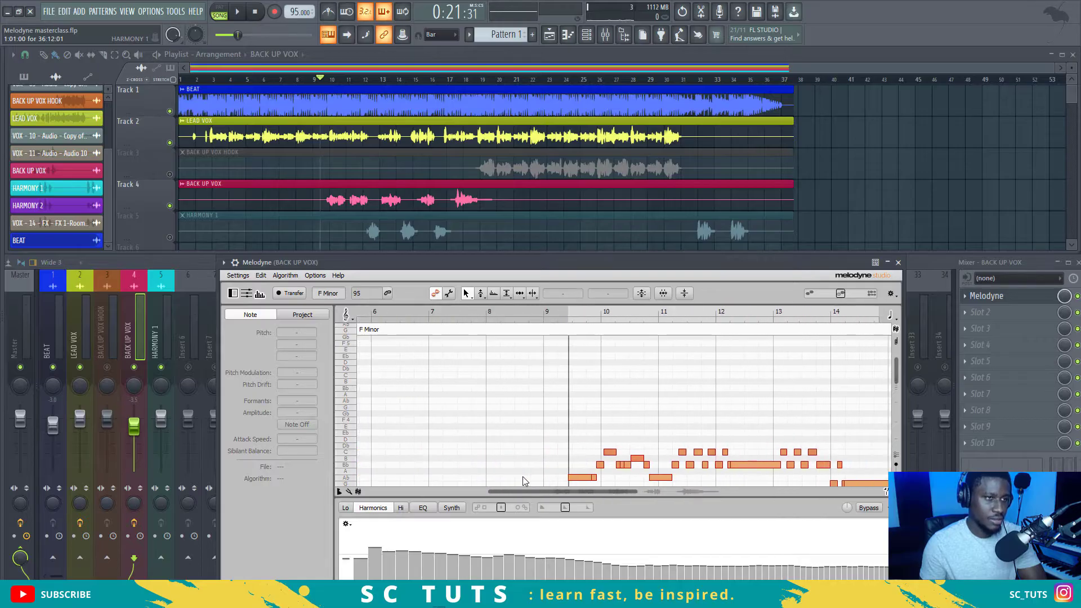
{"action": "scroll", "coordinate": [524, 405], "scroll_direction": "down", "scroll_amount": 3}
{"action": "scroll", "coordinate": [522, 390], "scroll_direction": "up", "scroll_amount": 2}
{"action": "scroll", "coordinate": [522, 381], "scroll_direction": "up", "scroll_amount": 2}
{"action": "scroll", "coordinate": [522, 380], "scroll_direction": "down", "scroll_amount": 2}
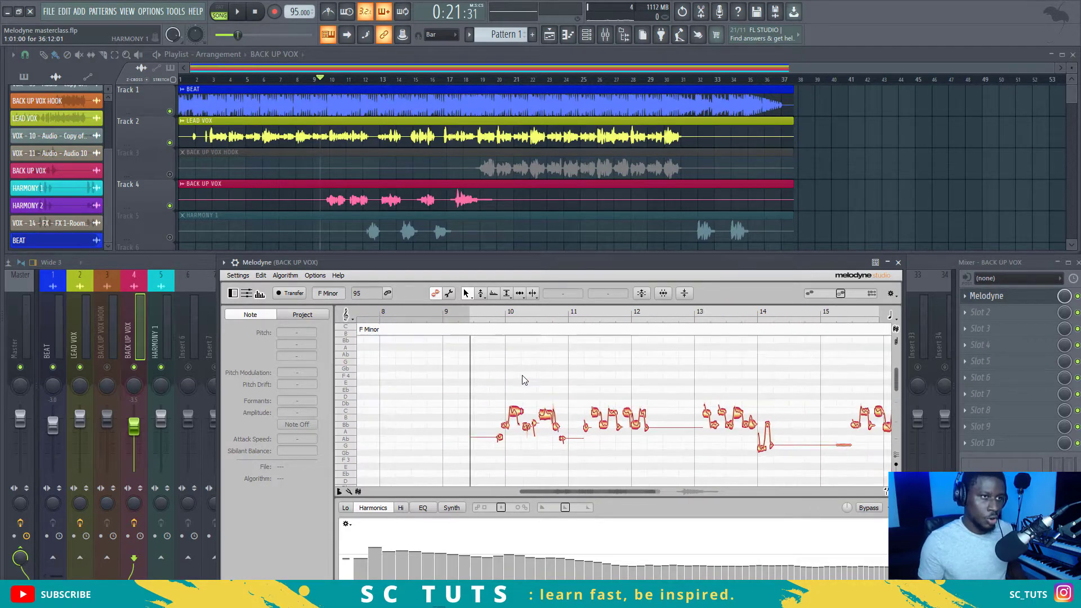
{"action": "scroll", "coordinate": [517, 378], "scroll_direction": "down", "scroll_amount": 2}
{"action": "scroll", "coordinate": [510, 378], "scroll_direction": "down", "scroll_amount": 1}
{"action": "scroll", "coordinate": [509, 378], "scroll_direction": "down", "scroll_amount": 1}
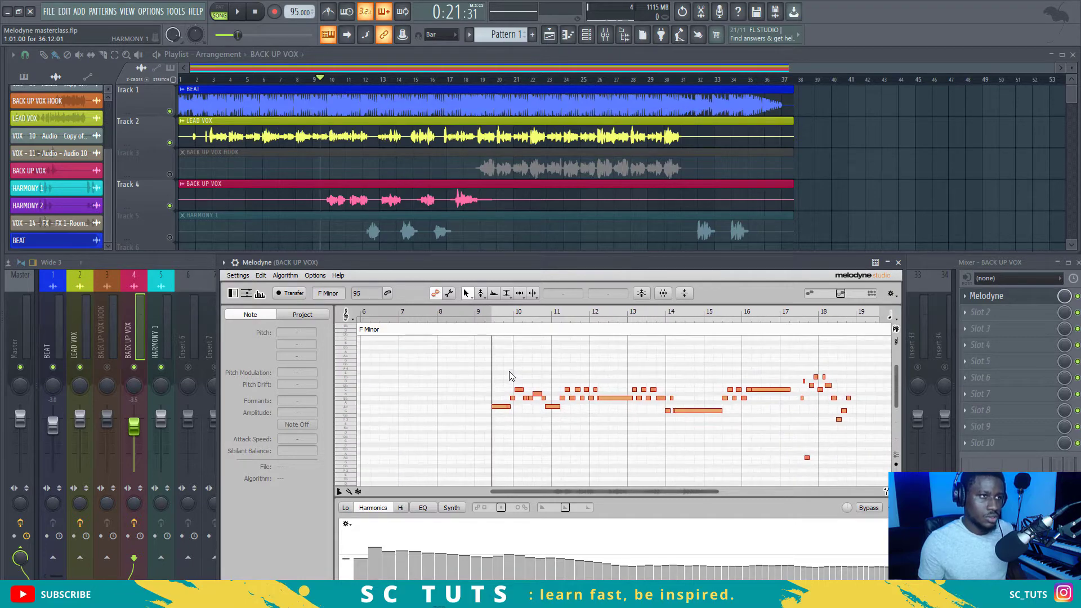
Step: Select all backup vocal notes and apply Correct Pitch with Snap to chord scale enabled
{"action": "left_click_drag", "start_coordinate": [478, 361], "coordinate": [862, 490]}
{"action": "left_click", "coordinate": [642, 294]}
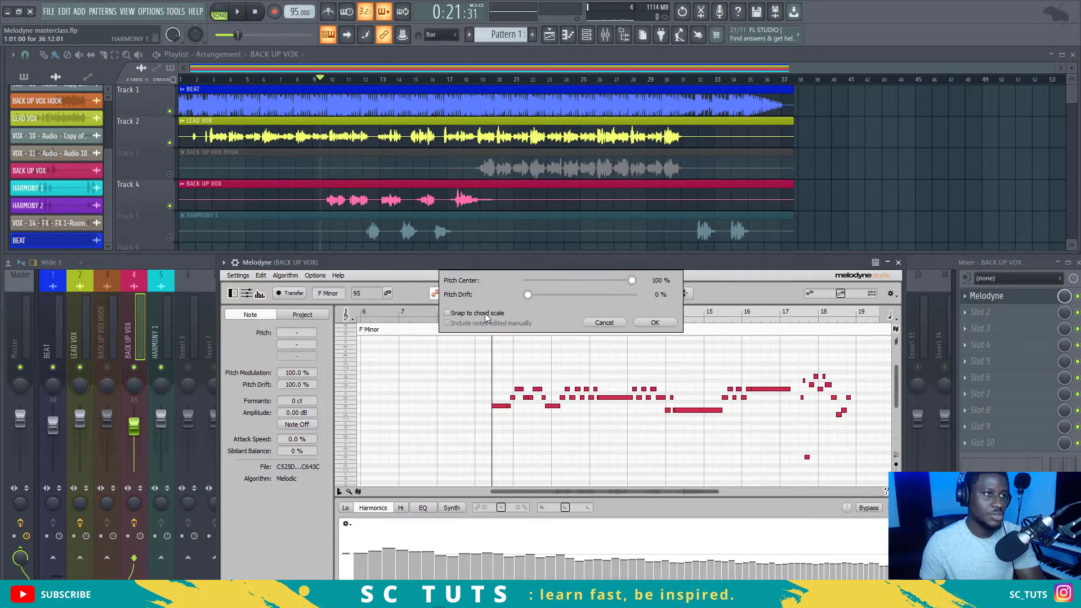
{"action": "left_click", "coordinate": [449, 313]}
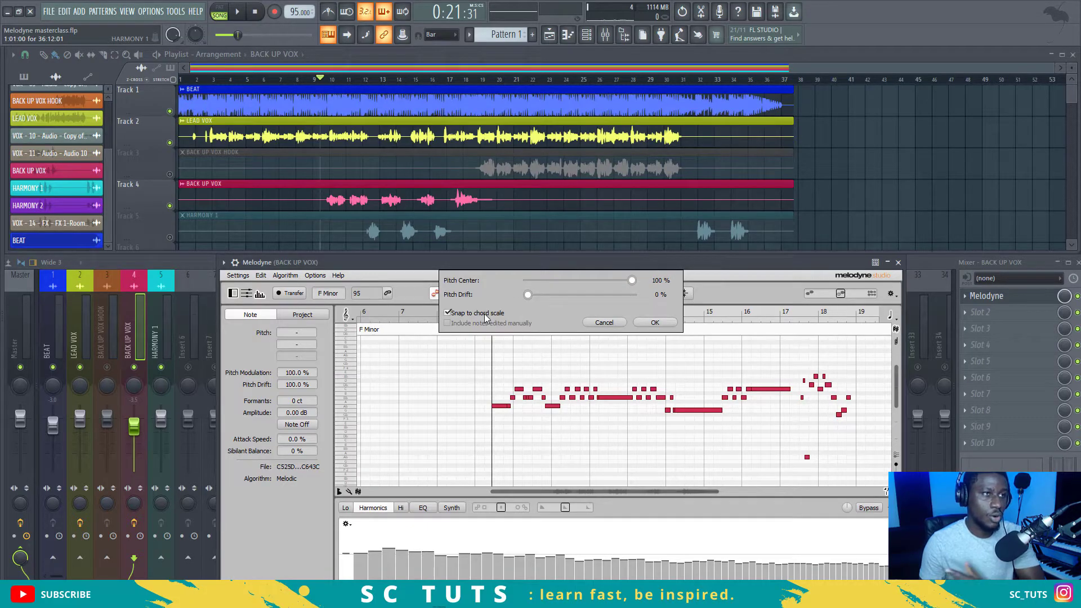
{"action": "left_click", "coordinate": [648, 325]}
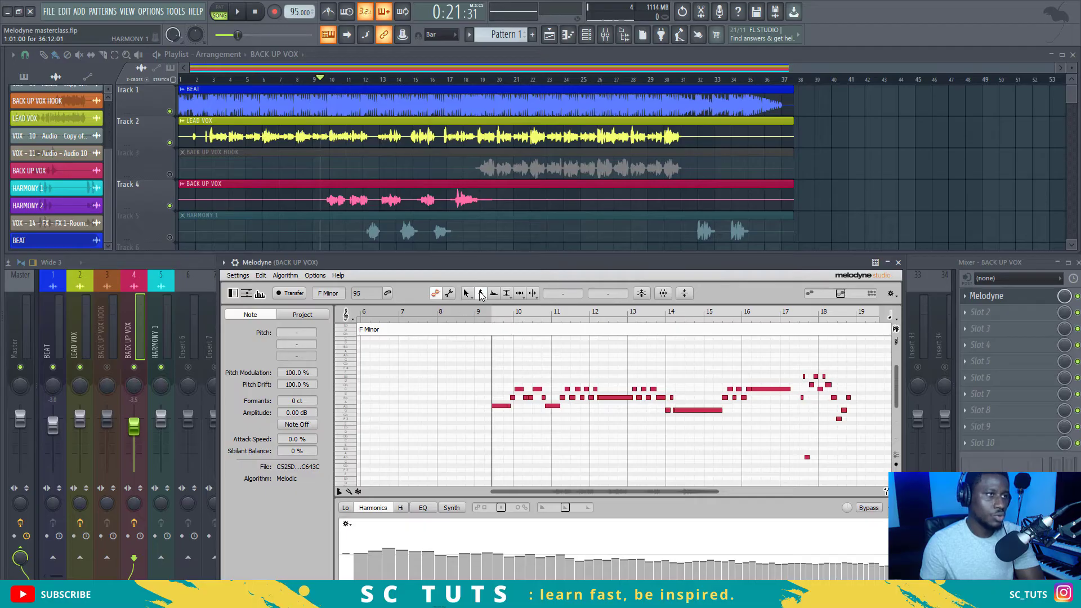
{"action": "left_click", "coordinate": [481, 308]}
{"action": "scroll", "coordinate": [498, 411], "scroll_direction": "up", "scroll_amount": 5}
{"action": "scroll", "coordinate": [531, 407], "scroll_direction": "up", "scroll_amount": 2}
{"action": "scroll", "coordinate": [532, 407], "scroll_direction": "up", "scroll_amount": 2}
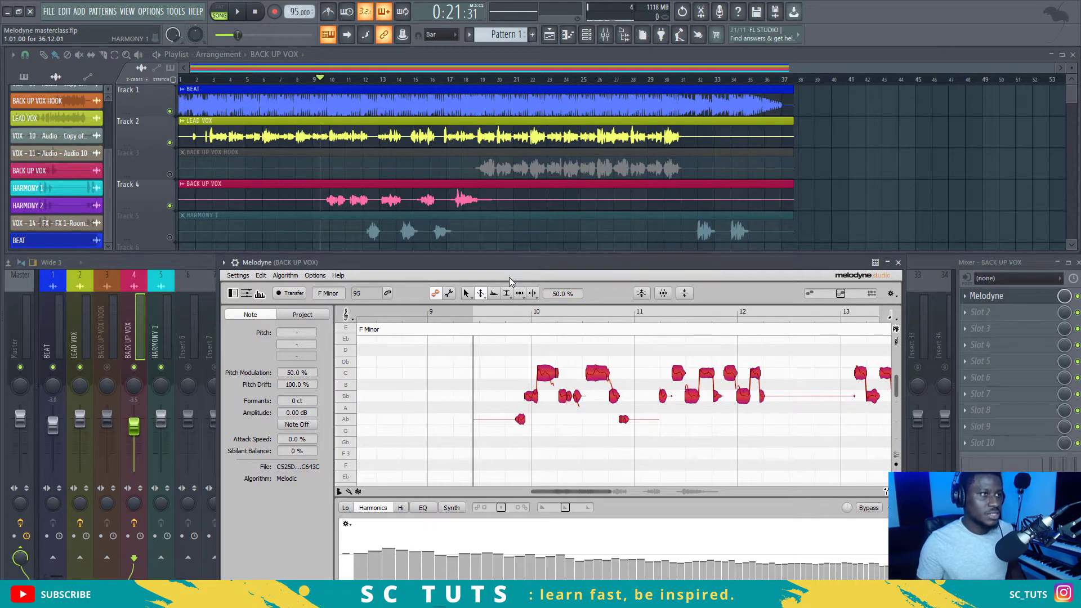
Step: Play back the tuned backup vocal to check the 50% pitch modulation
{"action": "key", "text": "space"}
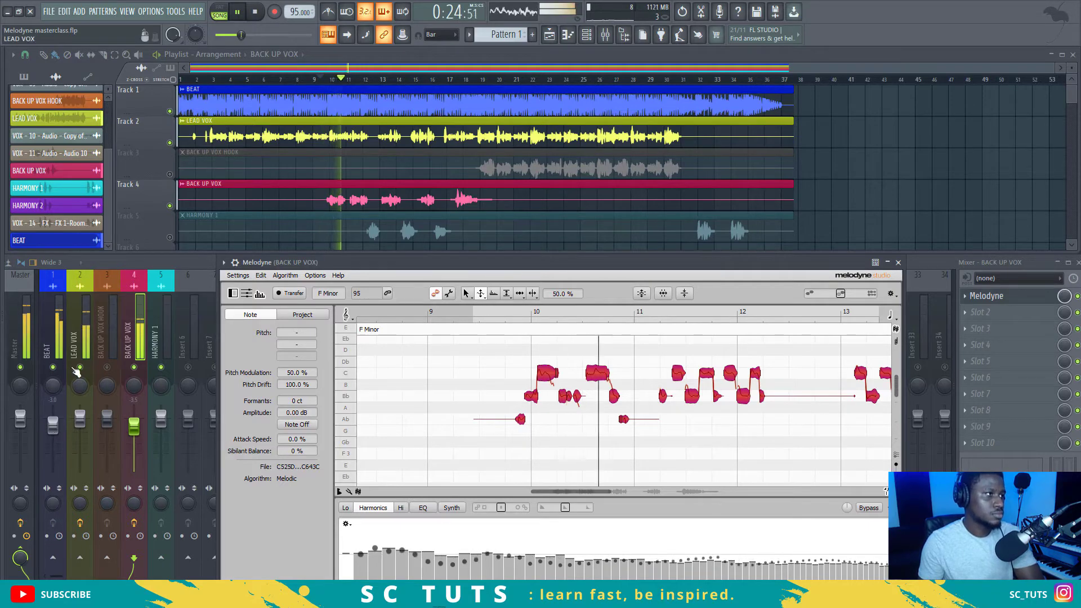
{"action": "key", "text": "space"}
{"action": "key", "text": "Escape"}
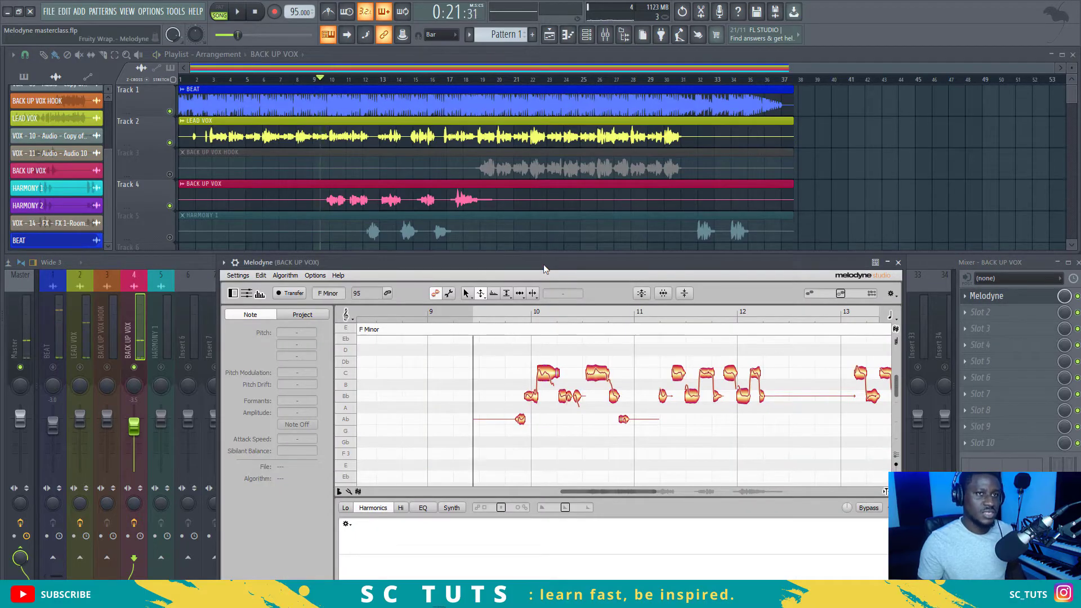
{"action": "key", "text": "space"}
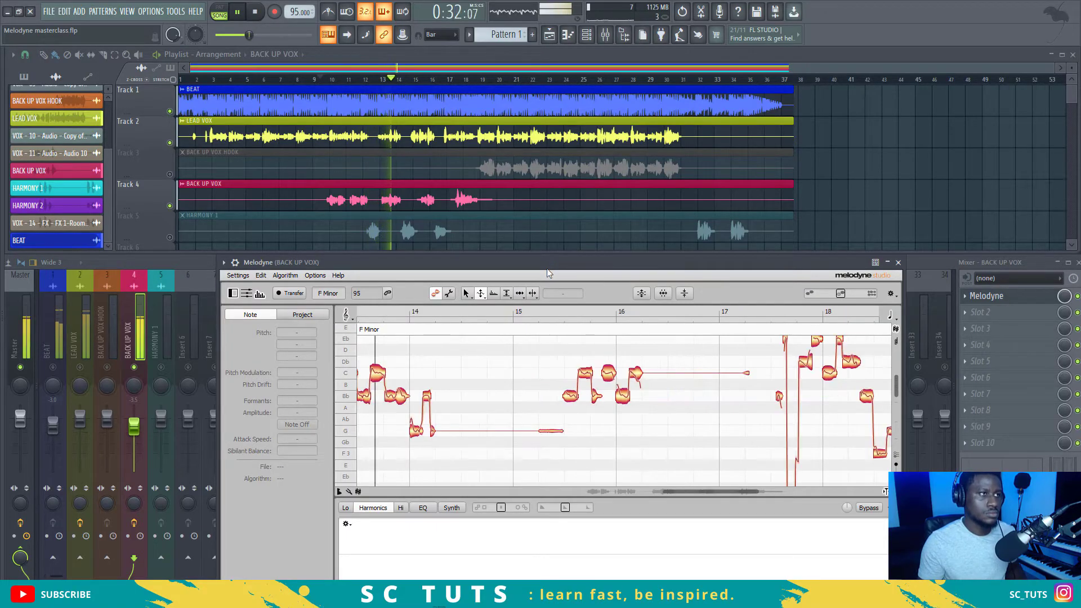
{"action": "key", "text": "space"}
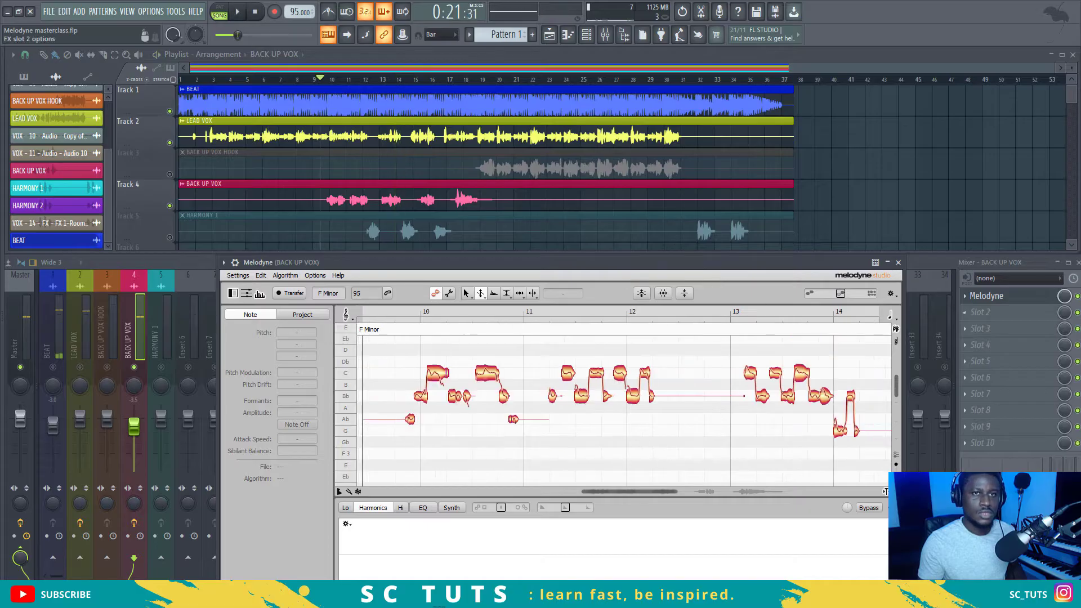
{"action": "left_click", "coordinate": [898, 262]}
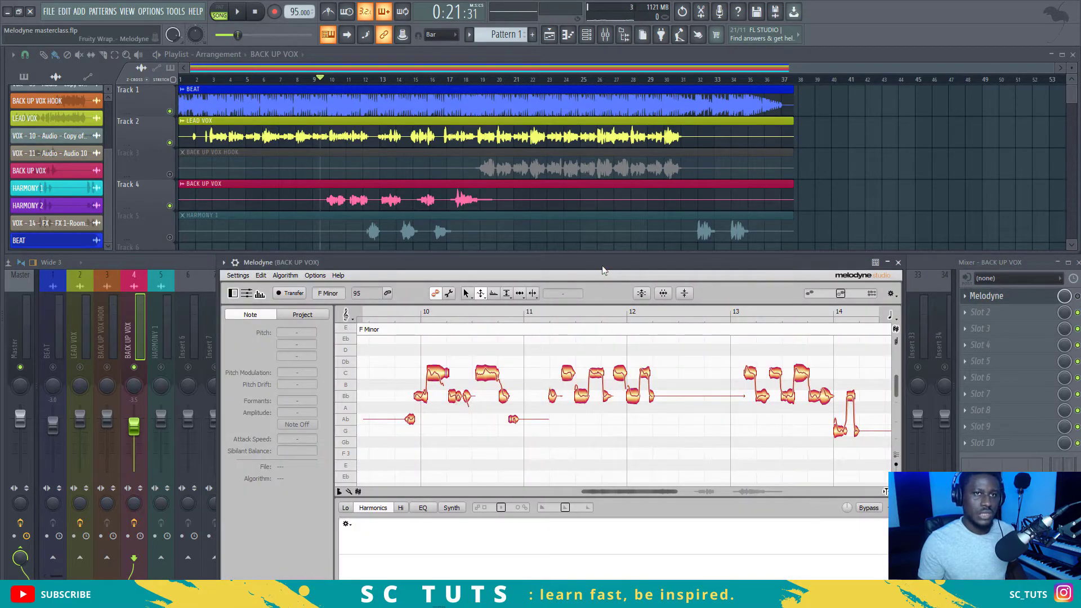
{"action": "key", "text": "space"}
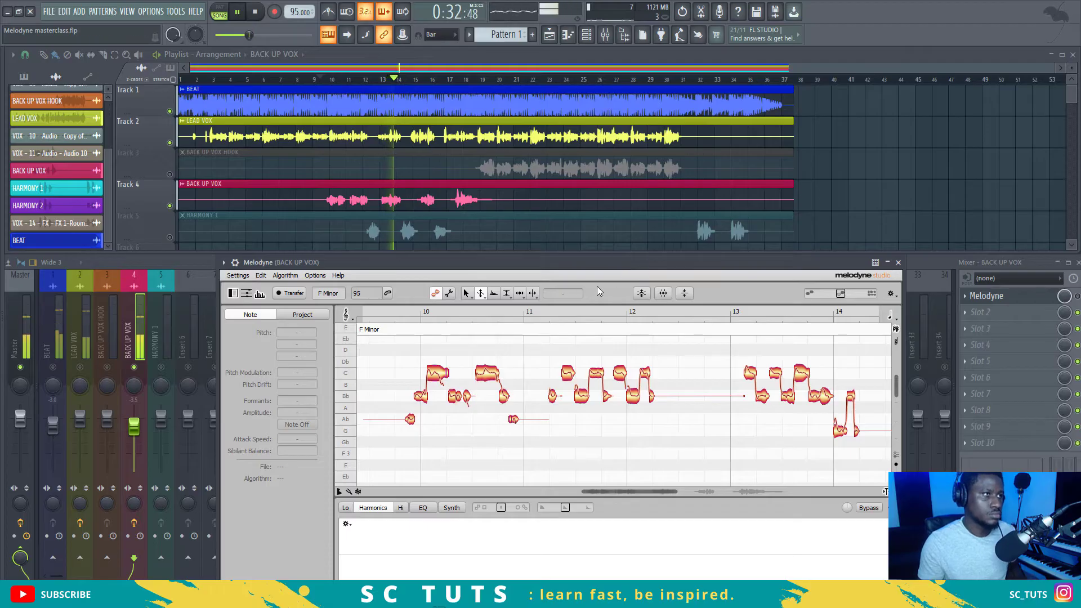
{"action": "key", "text": "space"}
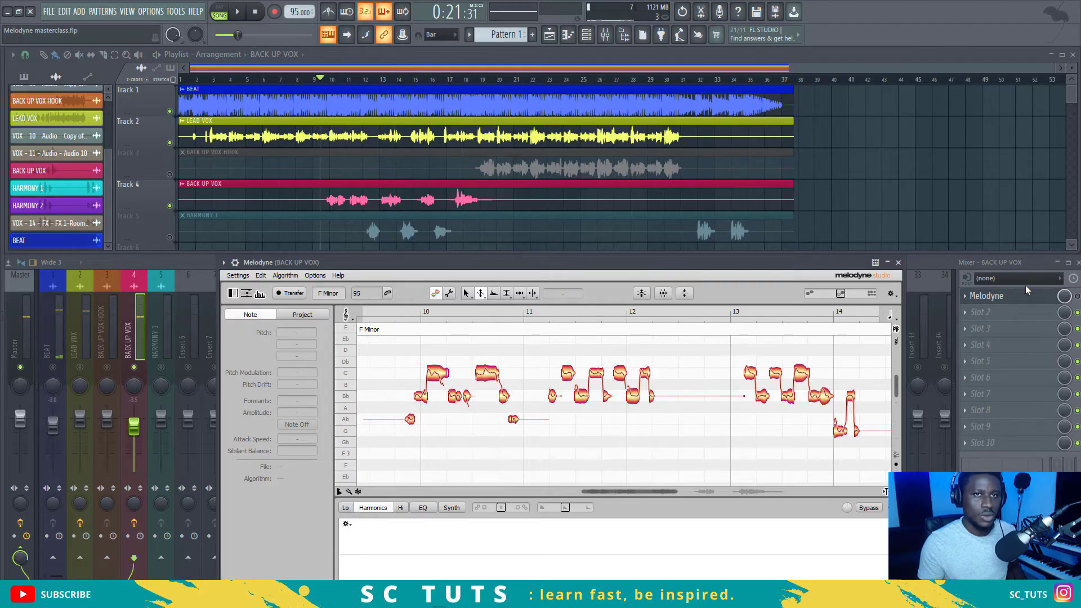
{"action": "left_click", "coordinate": [1048, 302]}
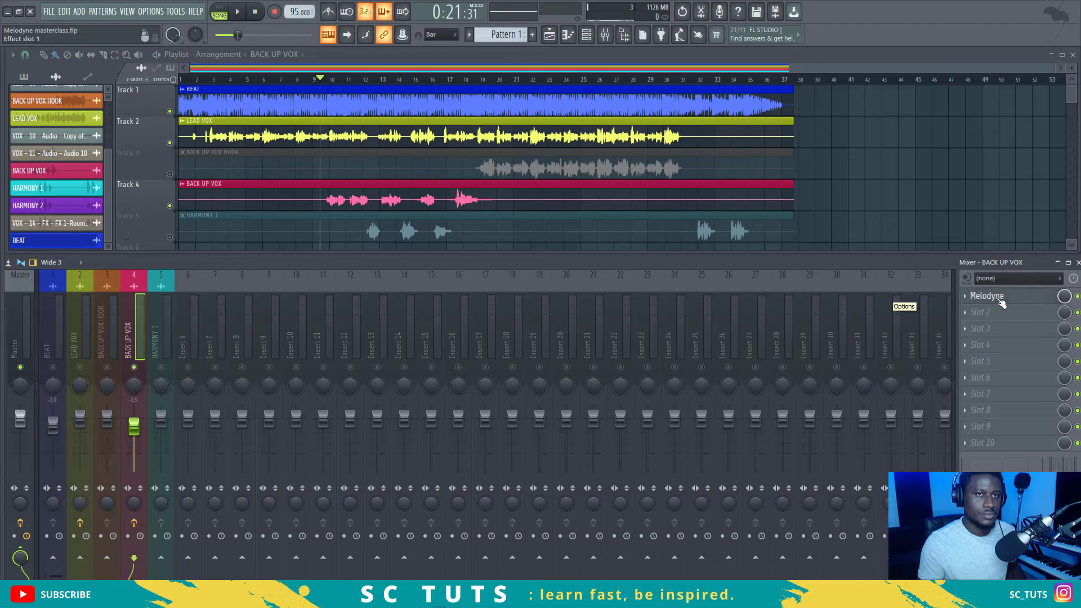
{"action": "key", "text": "space"}
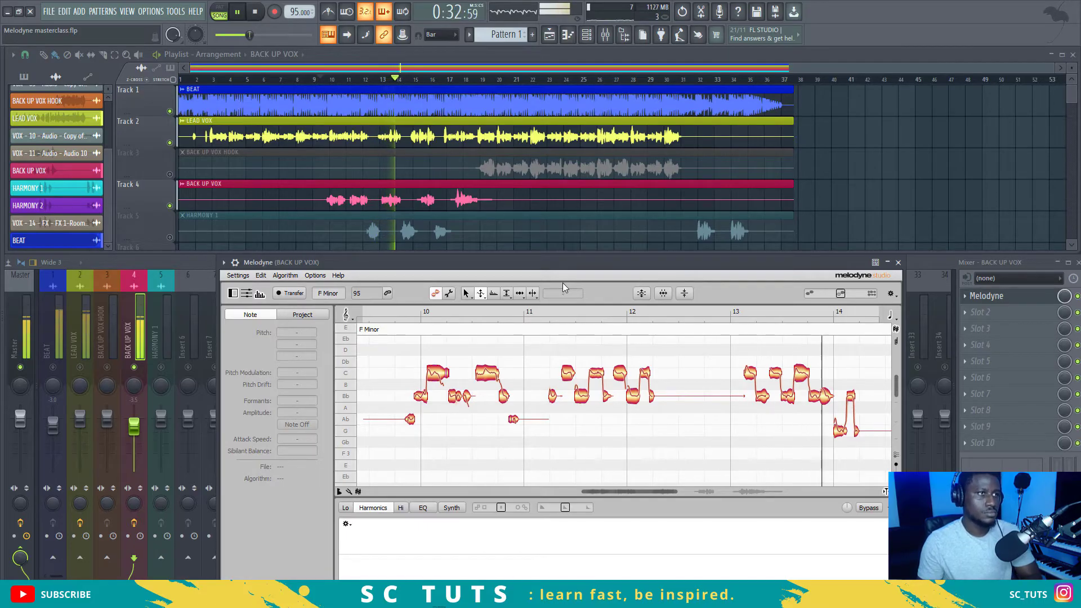
{"action": "key", "text": "space"}
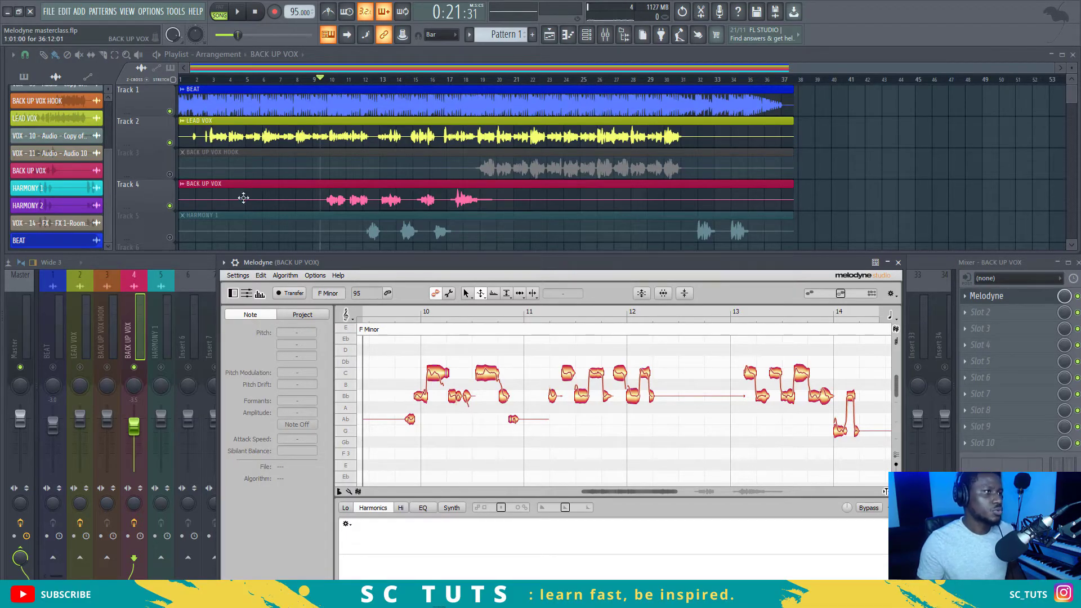
Step: Close Melodyne, replay the song, then solo the BACK UP VOX insert and play from bar 17
{"action": "key", "text": "Escape"}
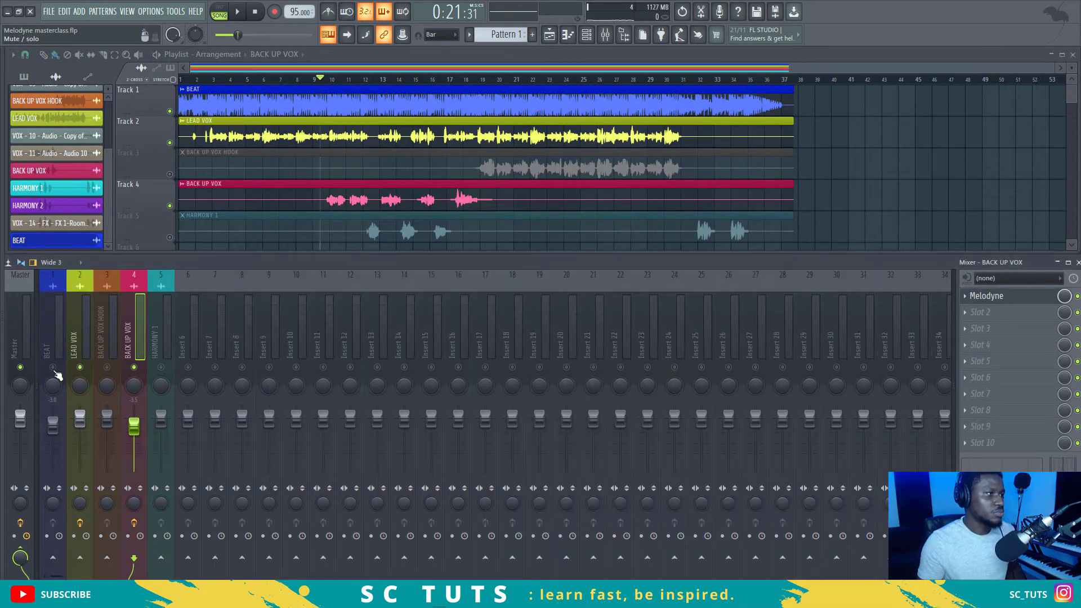
{"action": "key", "text": "space"}
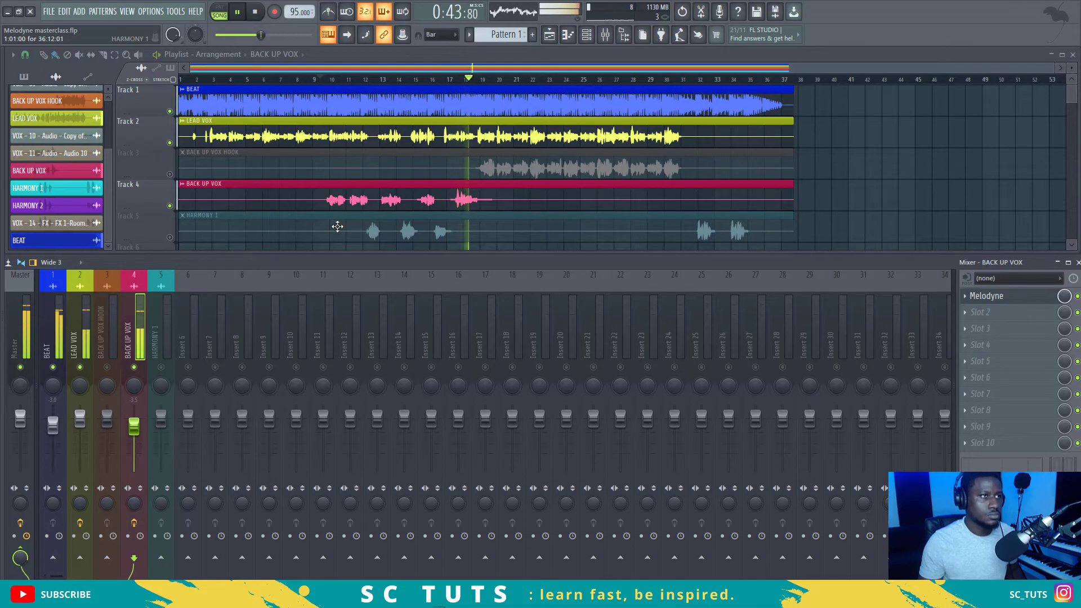
{"action": "key", "text": "space"}
{"action": "left_click", "coordinate": [452, 80]}
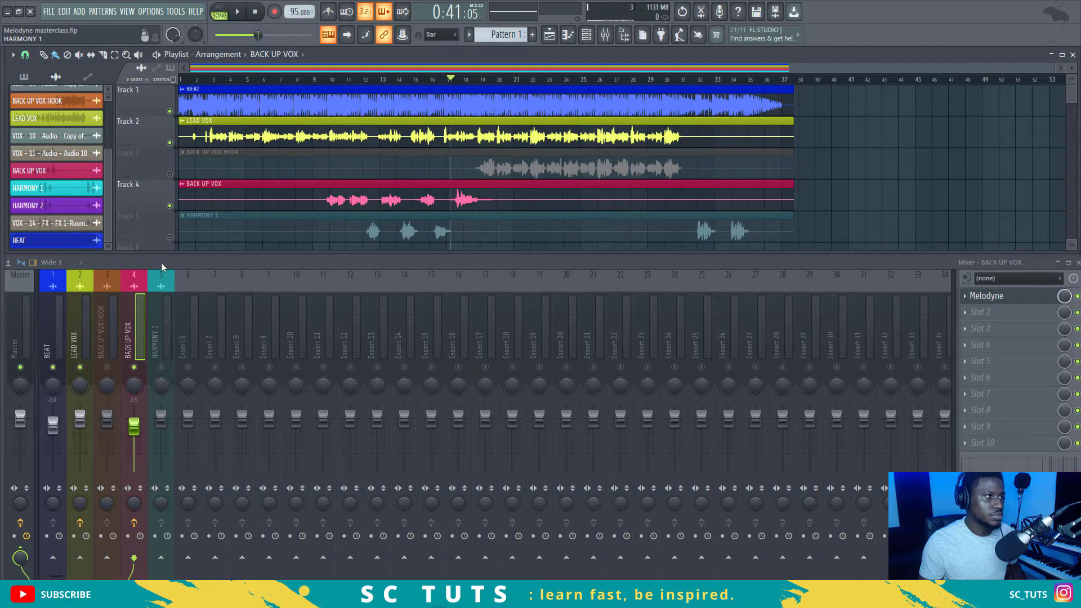
{"action": "right_click", "coordinate": [133, 370]}
{"action": "key", "text": "space"}
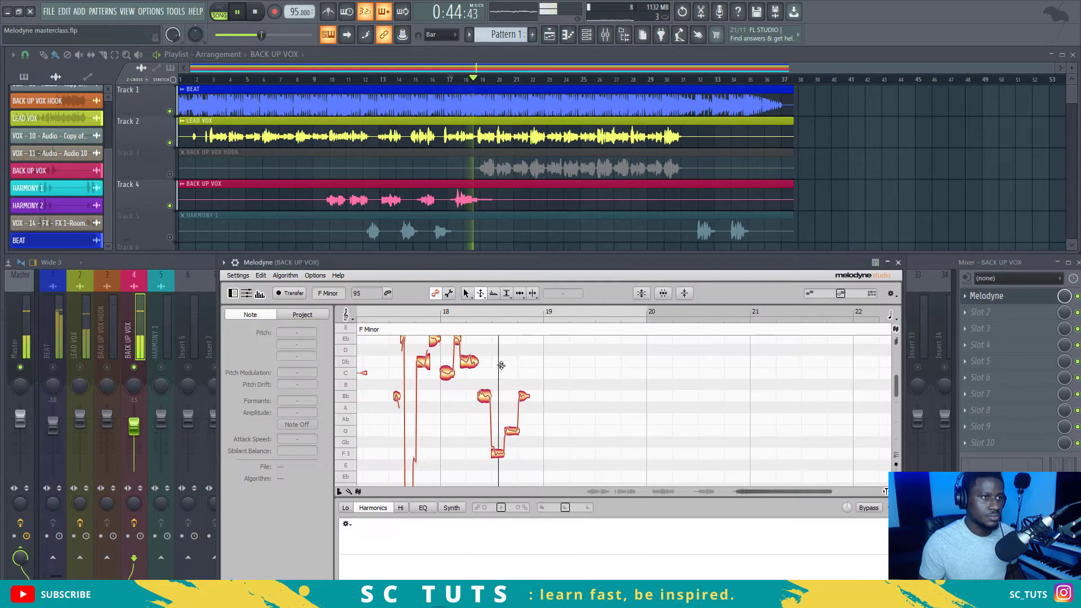
Step: Set the opening backup vocal notes to 60% pitch modulation and listen back
{"action": "key", "text": "space"}
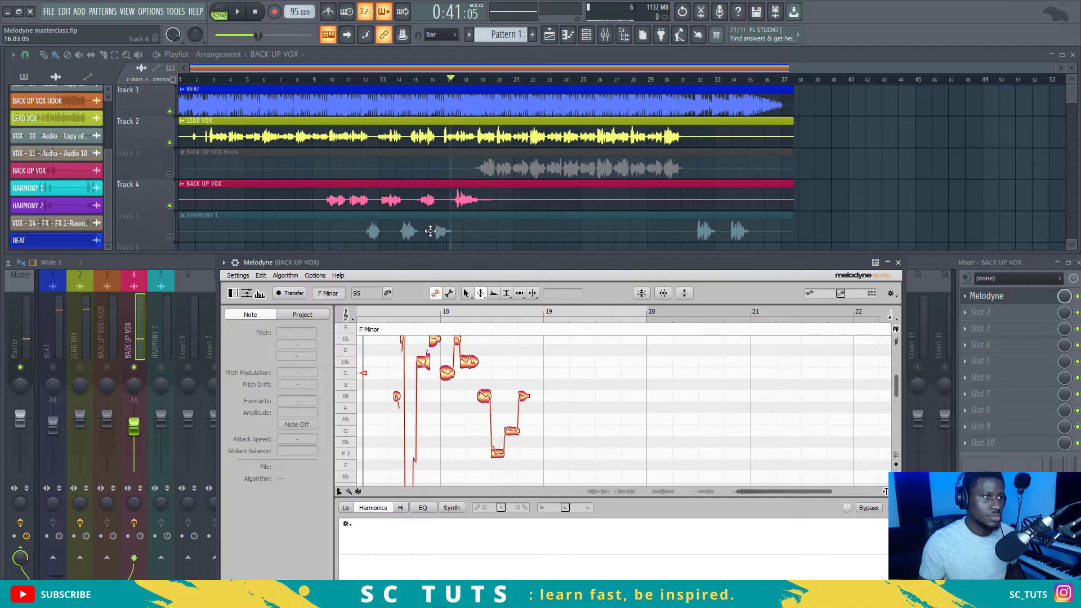
{"action": "scroll", "coordinate": [462, 88], "scroll_direction": "up", "scroll_amount": 3}
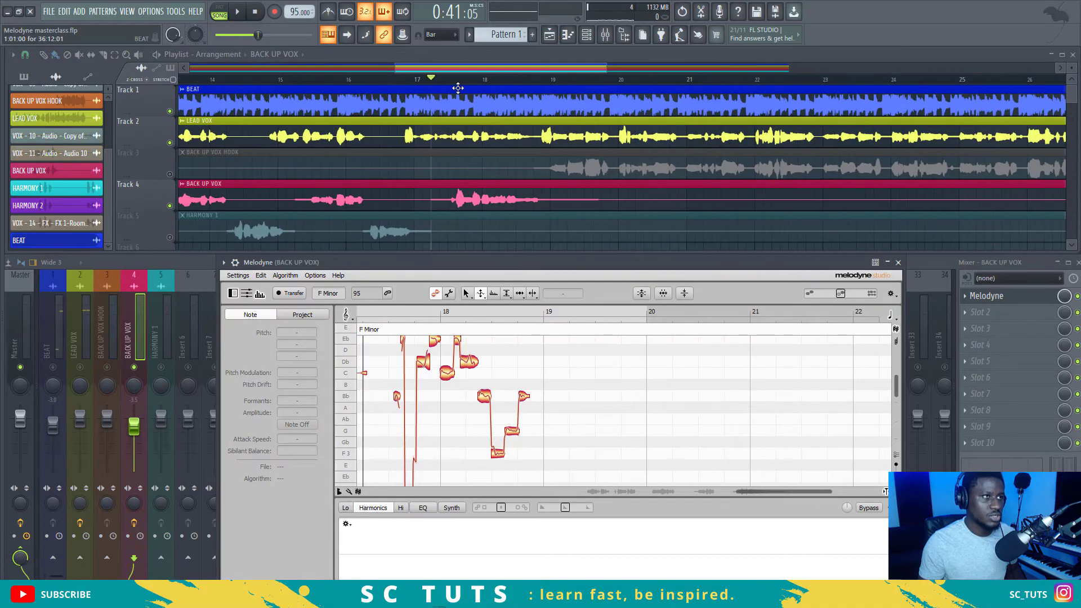
{"action": "key", "text": "space"}
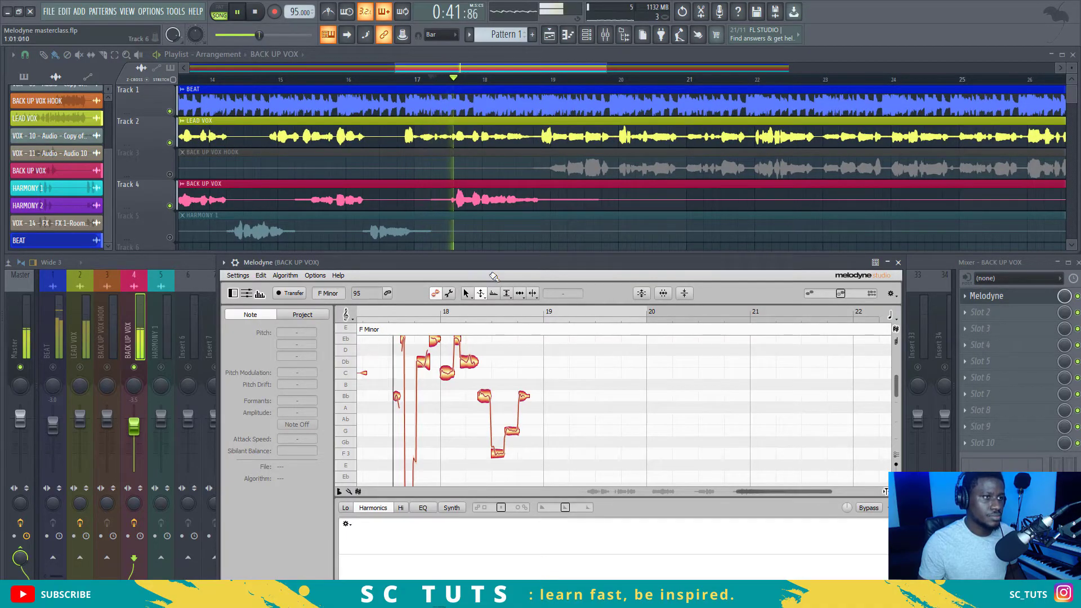
{"action": "scroll", "coordinate": [421, 361], "scroll_direction": "up", "scroll_amount": 1}
{"action": "key", "text": "space"}
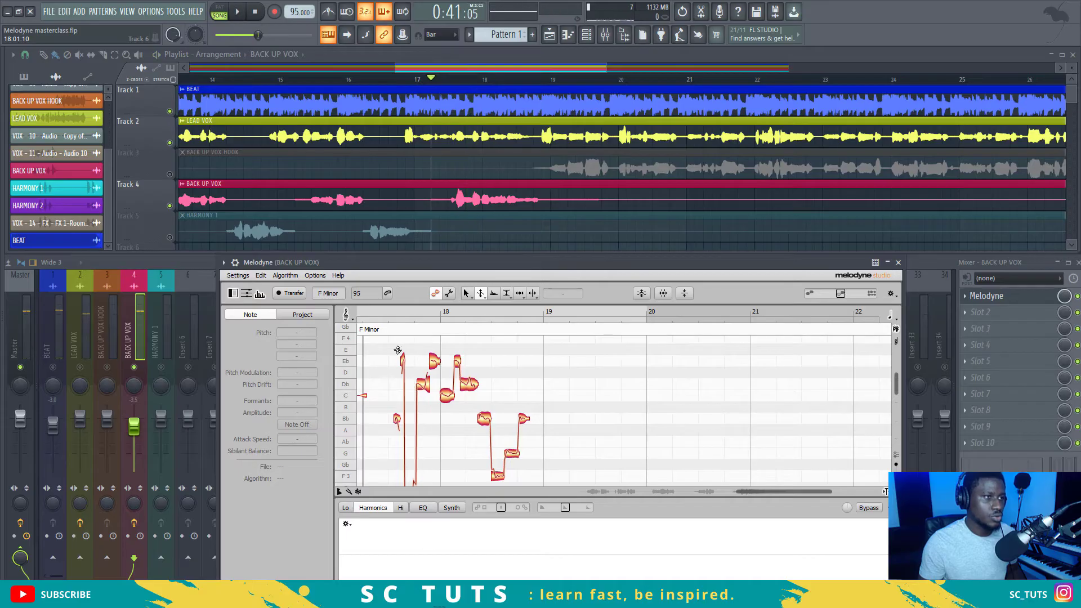
{"action": "left_click_drag", "start_coordinate": [397, 350], "coordinate": [466, 462]}
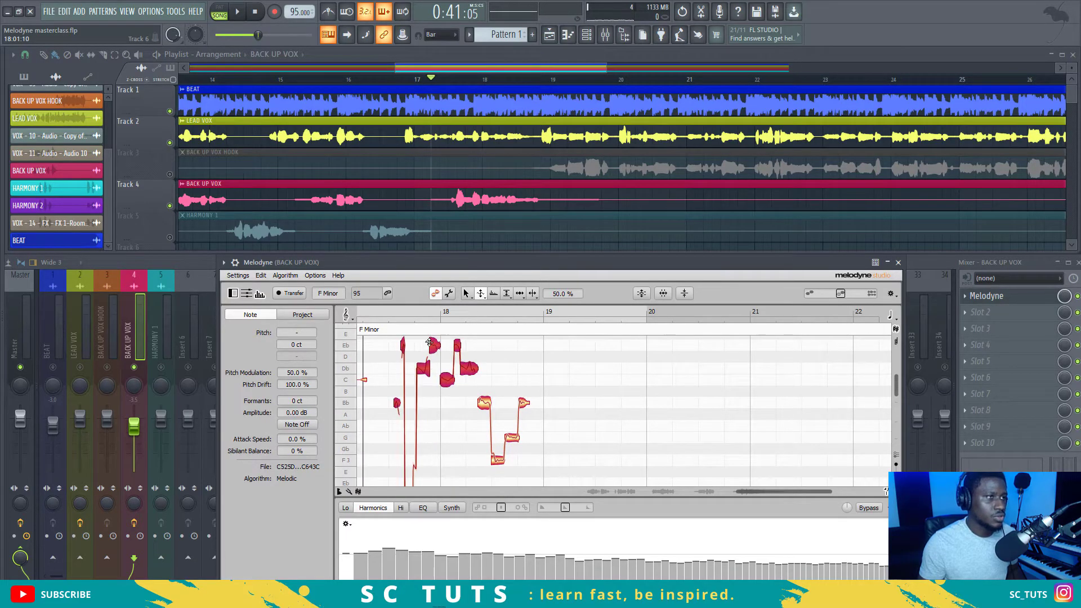
{"action": "left_click", "coordinate": [550, 296]}
{"action": "type", "text": "60"}
{"action": "key", "text": "Return"}
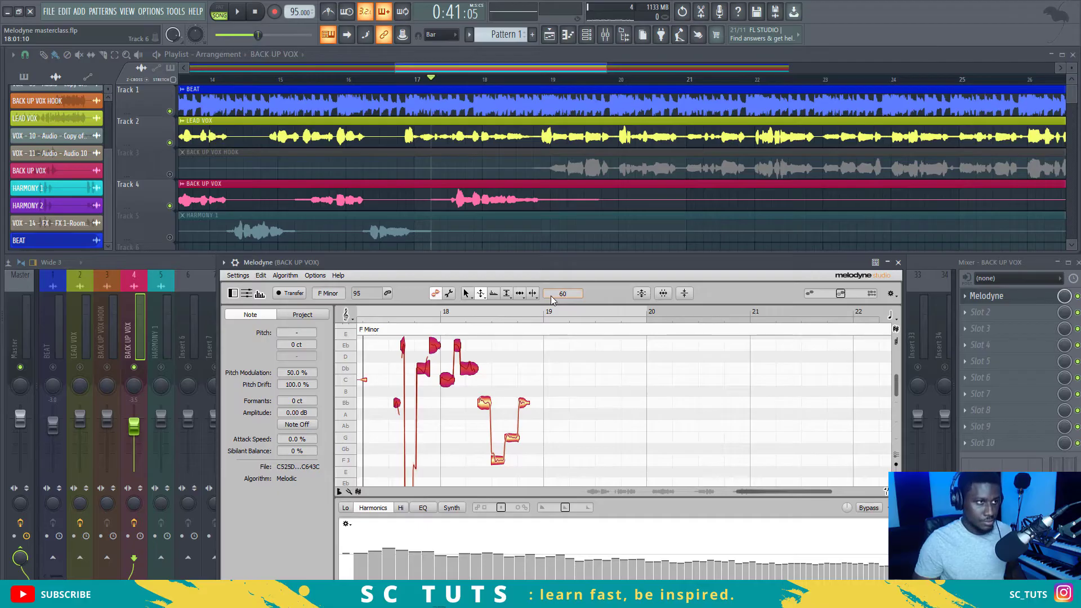
{"action": "key", "text": "space"}
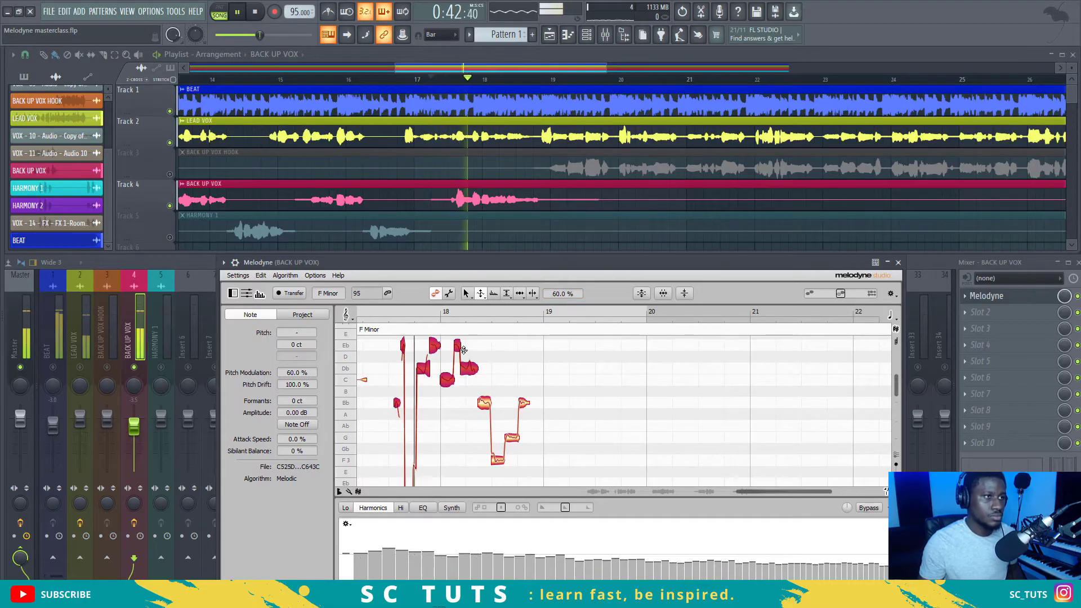
{"action": "key", "text": "space"}
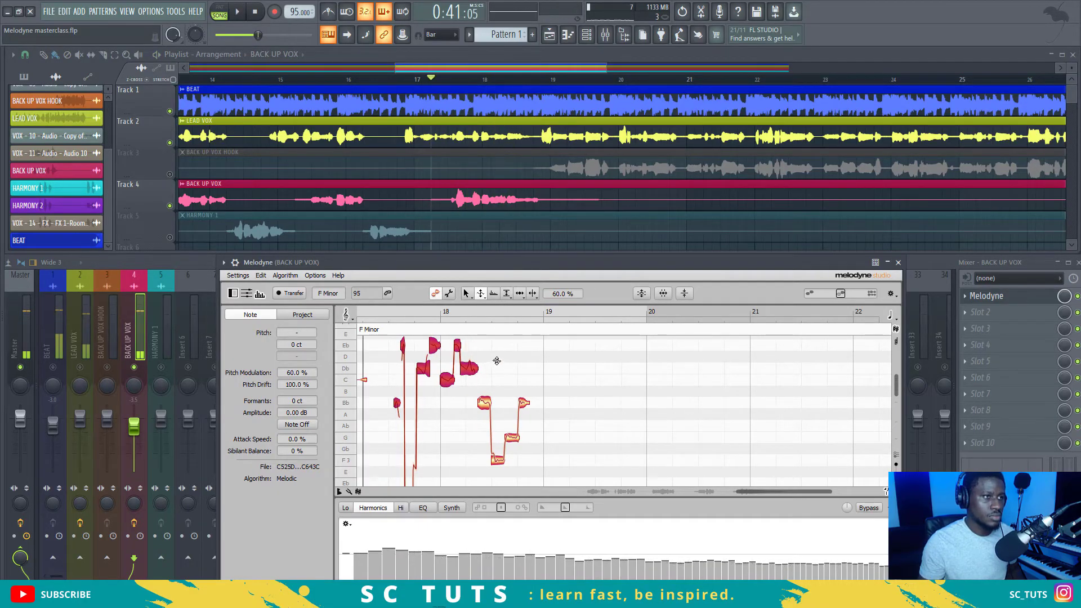
Step: Lower the Db note a semitone to C and audition the passage
{"action": "mouse_move", "coordinate": [492, 363]}
{"action": "left_mouse_down"}
{"action": "mouse_move", "coordinate": [467, 377]}
{"action": "mouse_move", "coordinate": [473, 354]}
{"action": "left_mouse_up"}
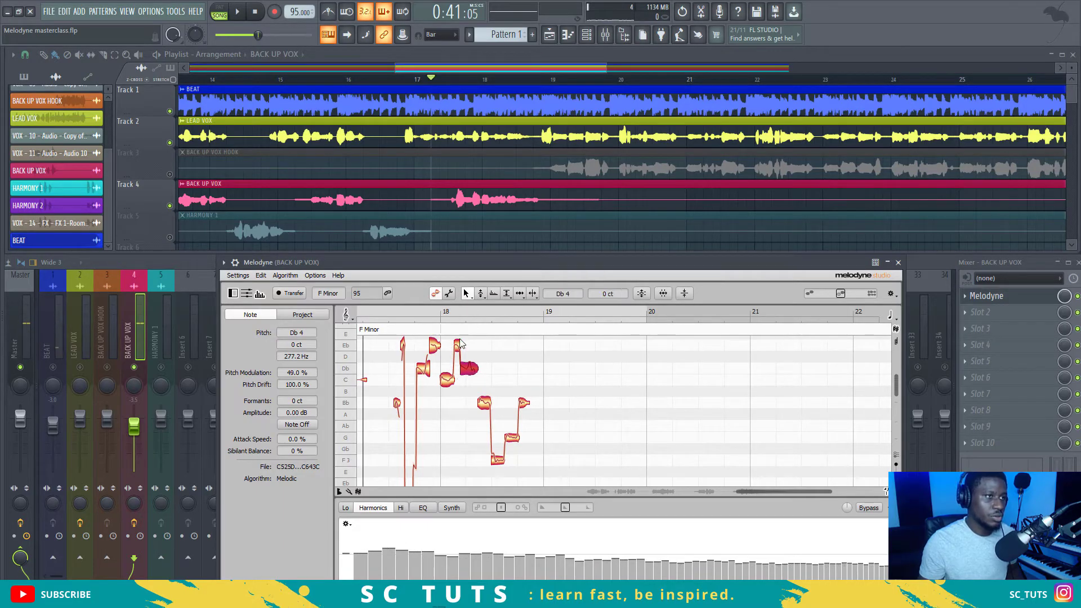
{"action": "key", "text": "Down"}
{"action": "key", "text": "space"}
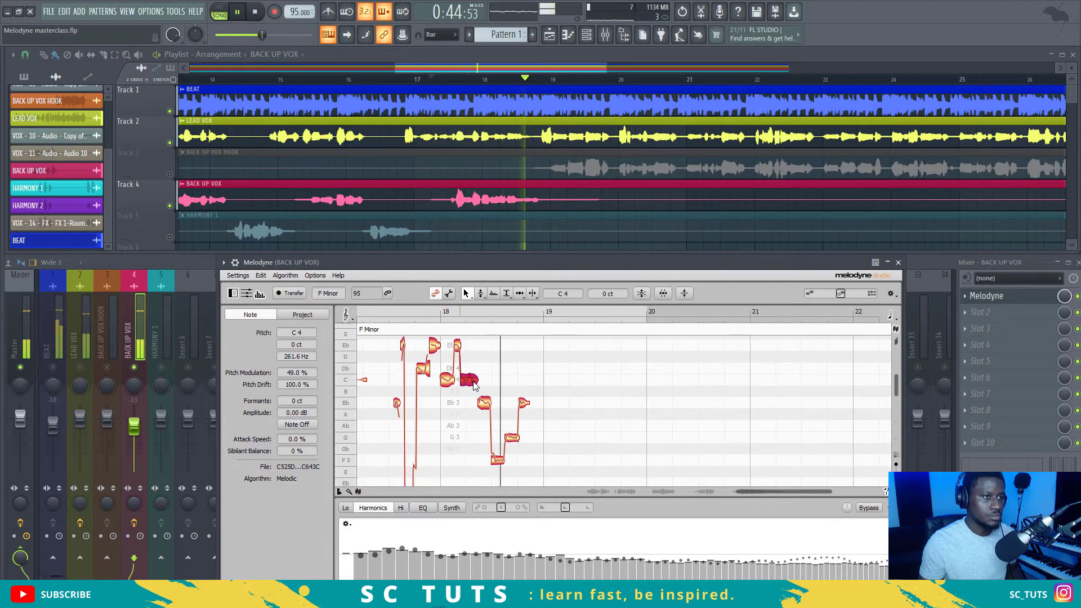
{"action": "key", "text": "space"}
{"action": "key", "text": "space"}
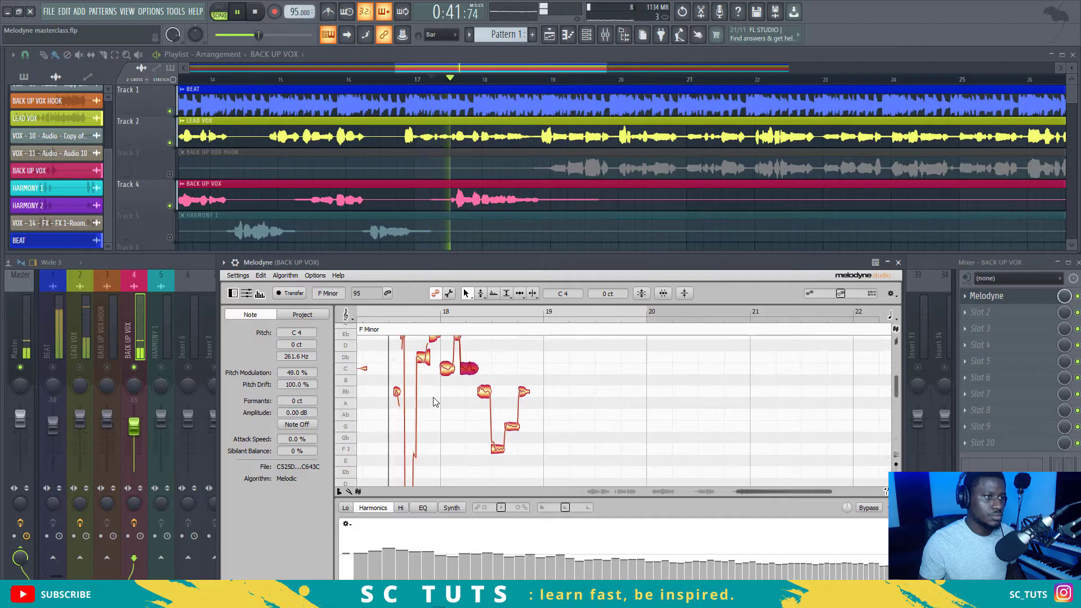
{"action": "key", "text": "space"}
{"action": "scroll", "coordinate": [420, 386], "scroll_direction": "down", "scroll_amount": 3}
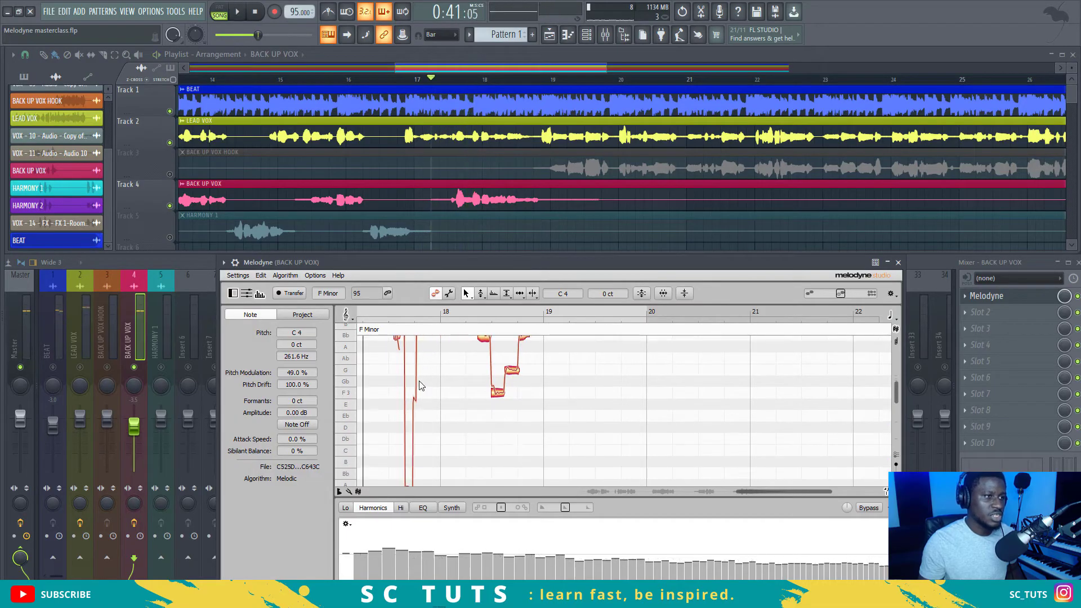
{"action": "scroll", "coordinate": [420, 385], "scroll_direction": "down", "scroll_amount": 2}
Step: Give the low Ab note 100% pitch modulation
{"action": "left_click", "coordinate": [411, 452]}
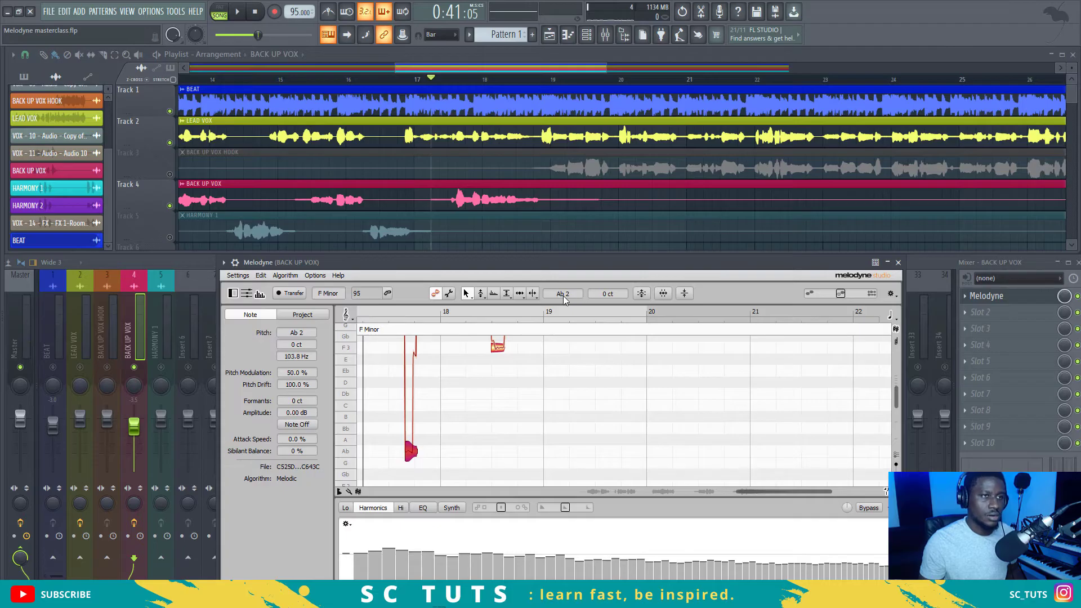
{"action": "left_click", "coordinate": [480, 295]}
{"action": "left_click", "coordinate": [482, 302]}
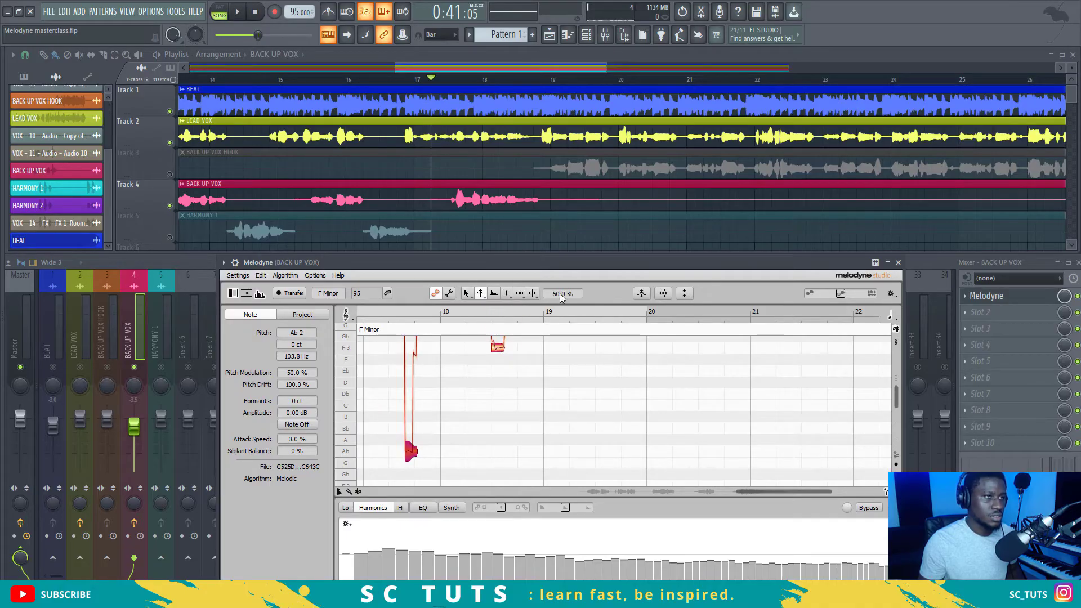
{"action": "type", "text": "00"}
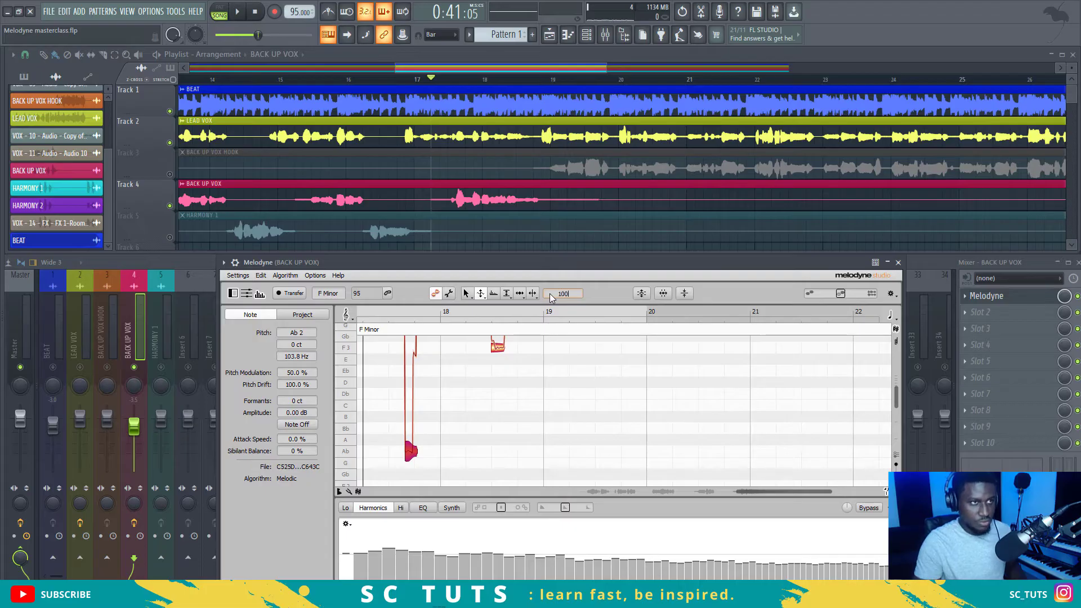
{"action": "key", "text": "Return"}
{"action": "scroll", "coordinate": [462, 427], "scroll_direction": "up", "scroll_amount": 3}
{"action": "scroll", "coordinate": [461, 427], "scroll_direction": "up", "scroll_amount": 1}
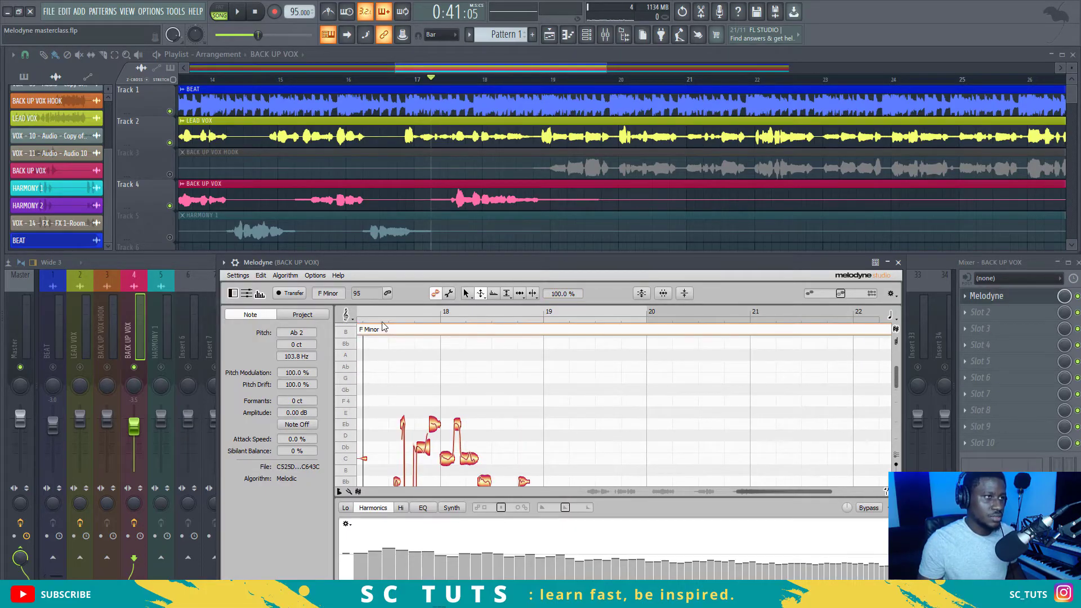
Step: Play the edited passage three times to check the note corrections
{"action": "key", "text": "space"}
{"action": "scroll", "coordinate": [509, 419], "scroll_direction": "down", "scroll_amount": 2}
{"action": "scroll", "coordinate": [509, 419], "scroll_direction": "down", "scroll_amount": 1}
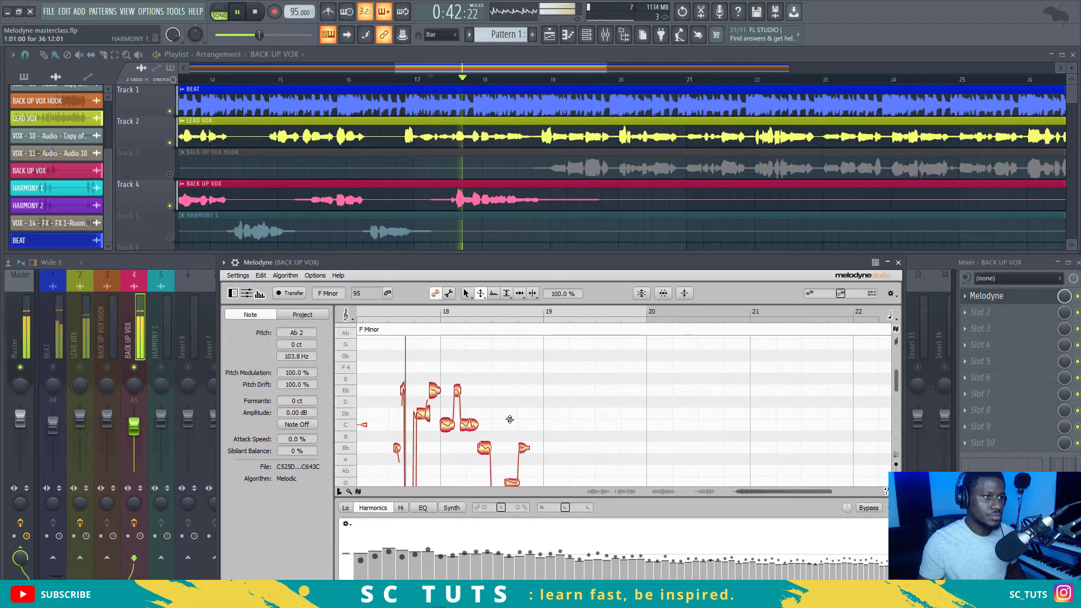
{"action": "scroll", "coordinate": [509, 418], "scroll_direction": "down", "scroll_amount": 2}
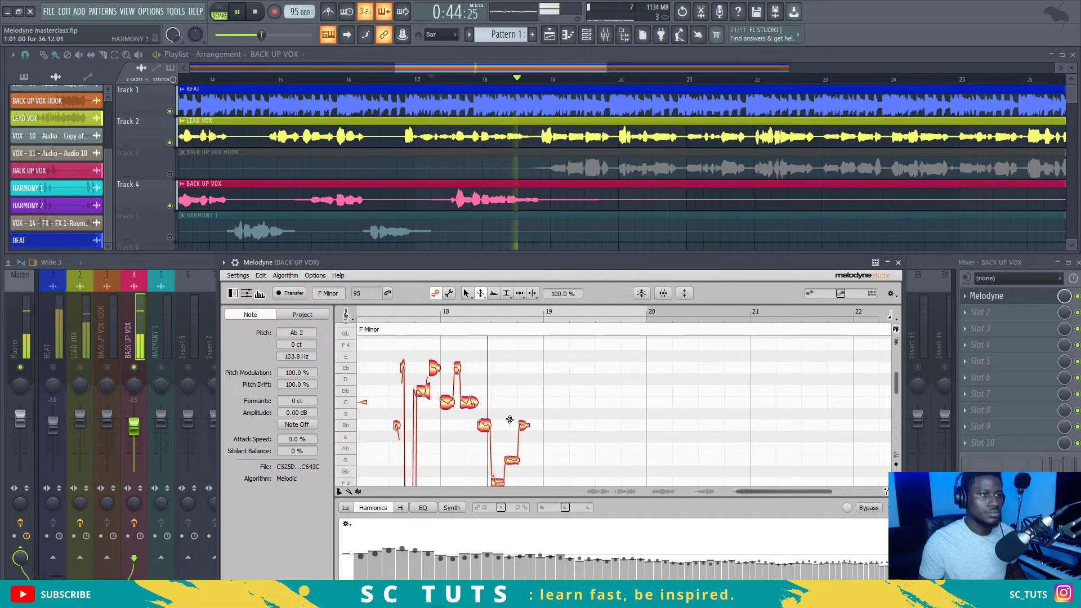
{"action": "scroll", "coordinate": [509, 419], "scroll_direction": "down", "scroll_amount": 1}
{"action": "key", "text": "space"}
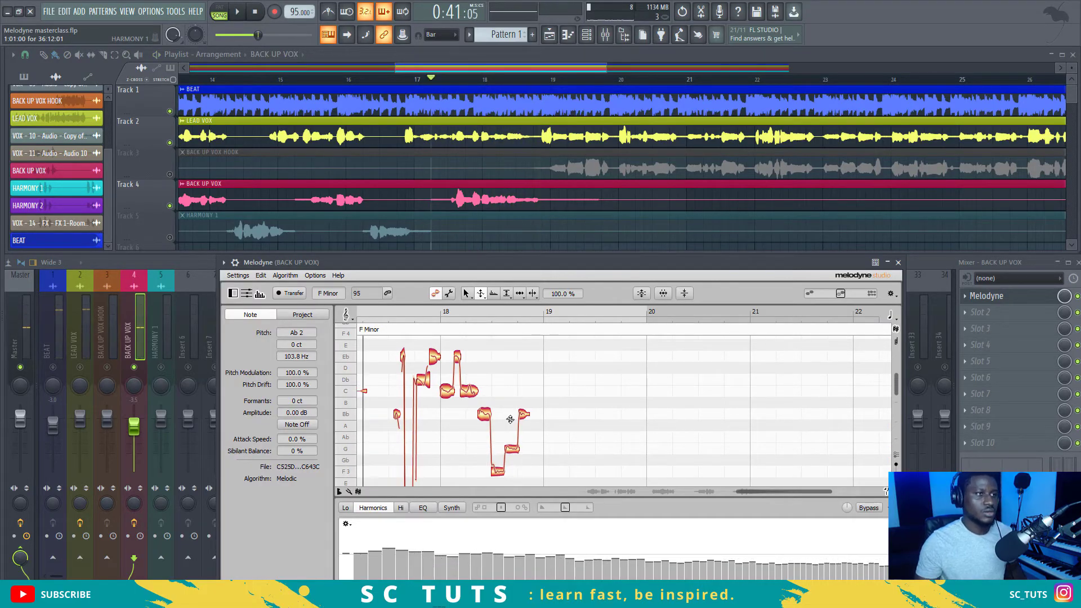
{"action": "key", "text": "space"}
{"action": "scroll", "coordinate": [510, 419], "scroll_direction": "down", "scroll_amount": 2}
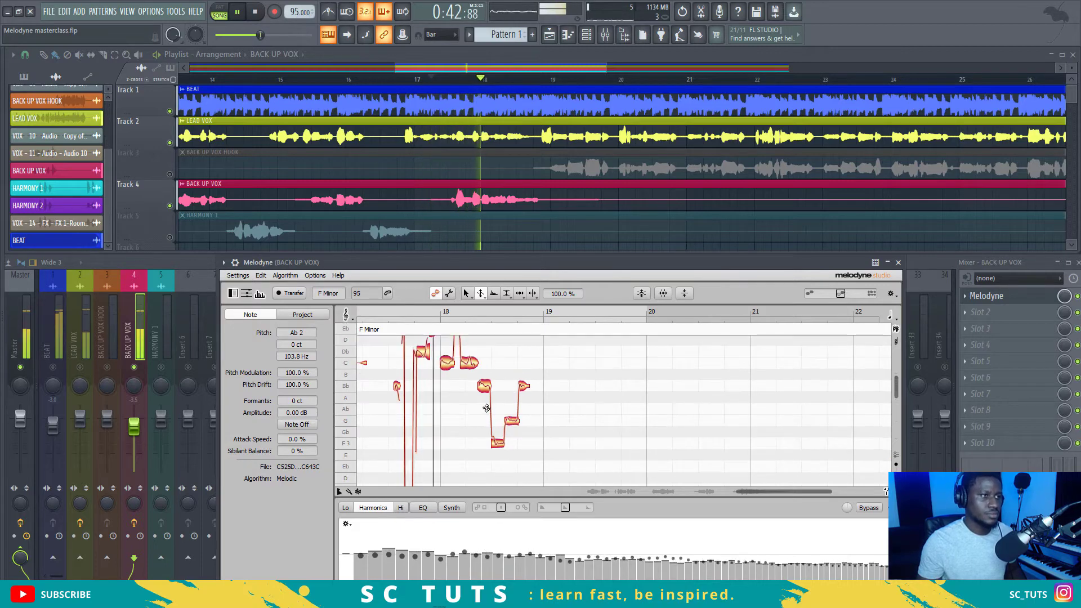
{"action": "scroll", "coordinate": [486, 409], "scroll_direction": "down", "scroll_amount": 1}
{"action": "scroll", "coordinate": [485, 408], "scroll_direction": "down", "scroll_amount": 1}
{"action": "scroll", "coordinate": [486, 410], "scroll_direction": "down", "scroll_amount": 1}
{"action": "scroll", "coordinate": [487, 411], "scroll_direction": "down", "scroll_amount": 2}
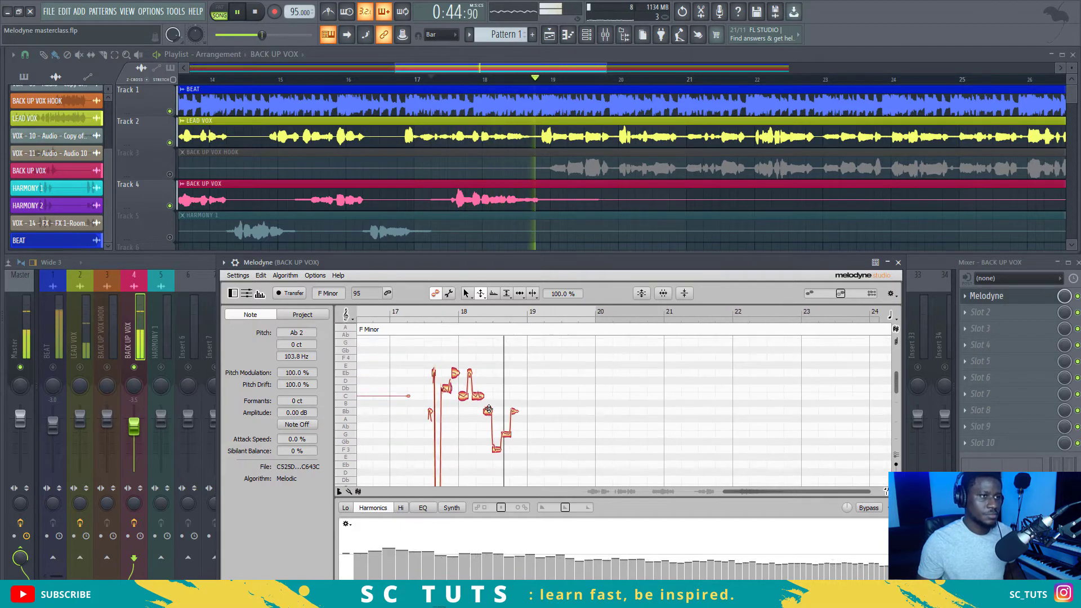
{"action": "key", "text": "space"}
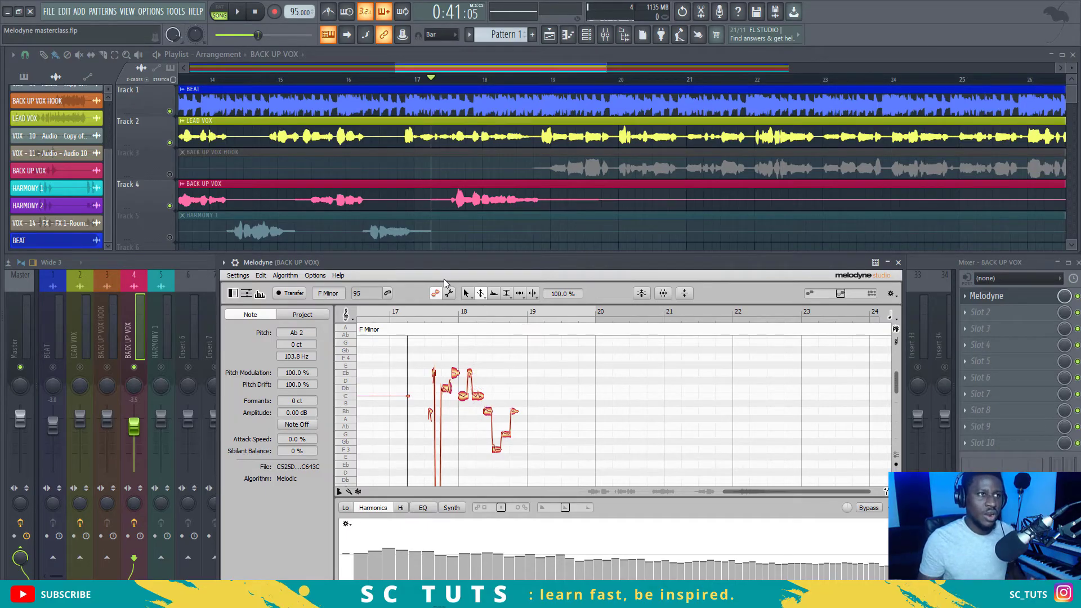
{"action": "key", "text": "space"}
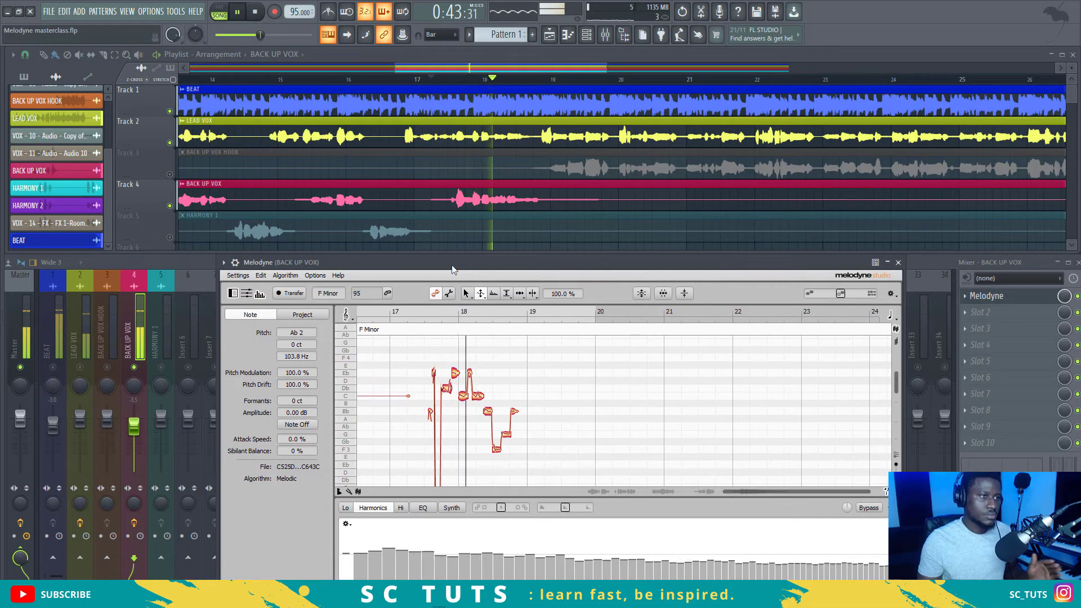
{"action": "key", "text": "space"}
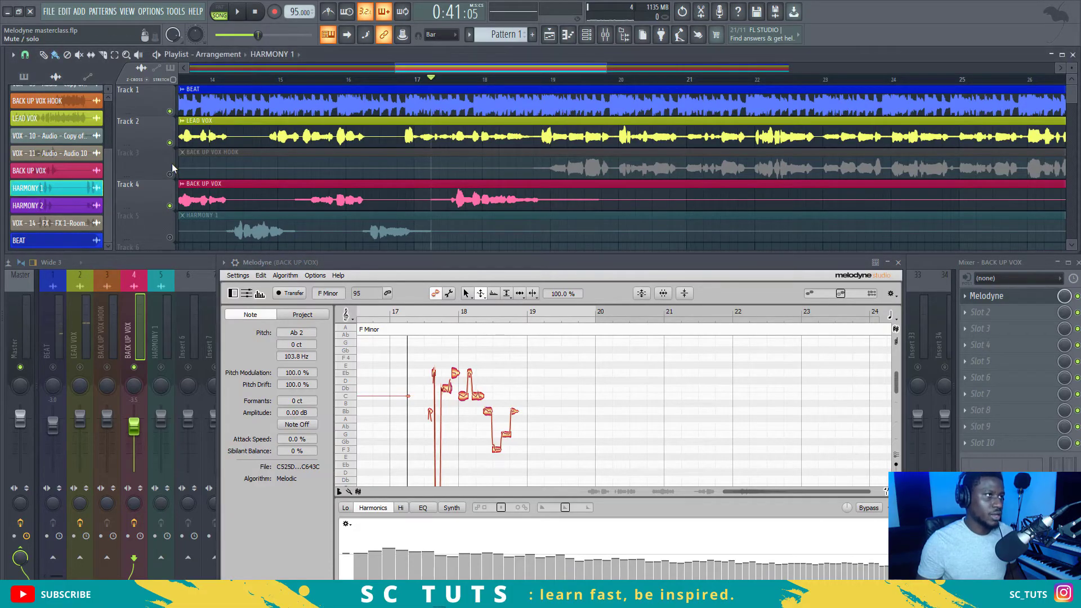
Step: Close the Melodyne editor and briefly play the song
{"action": "left_click", "coordinate": [111, 368]}
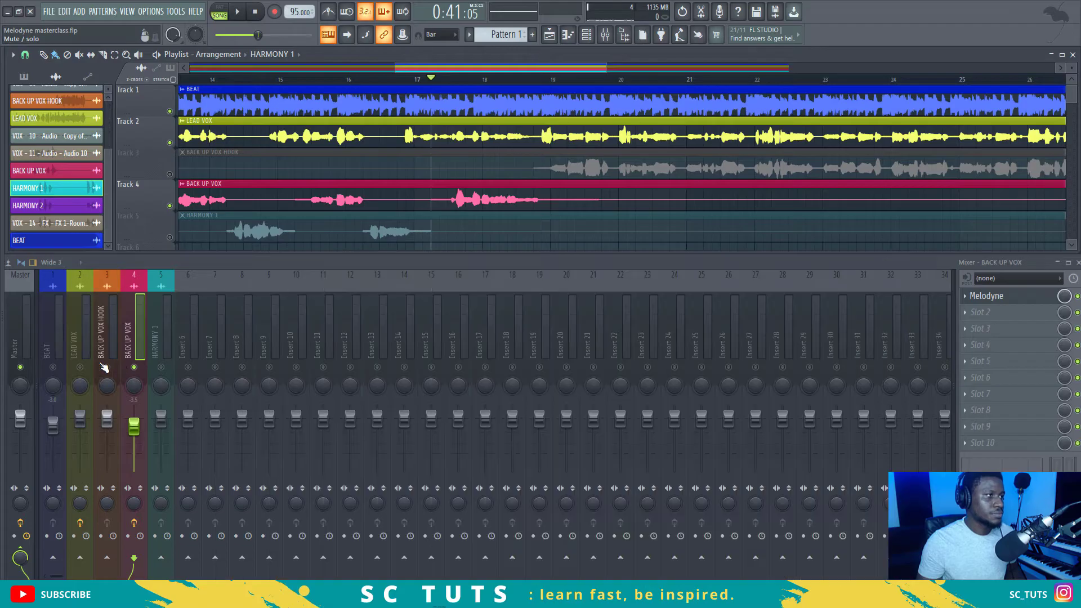
{"action": "key", "text": "space"}
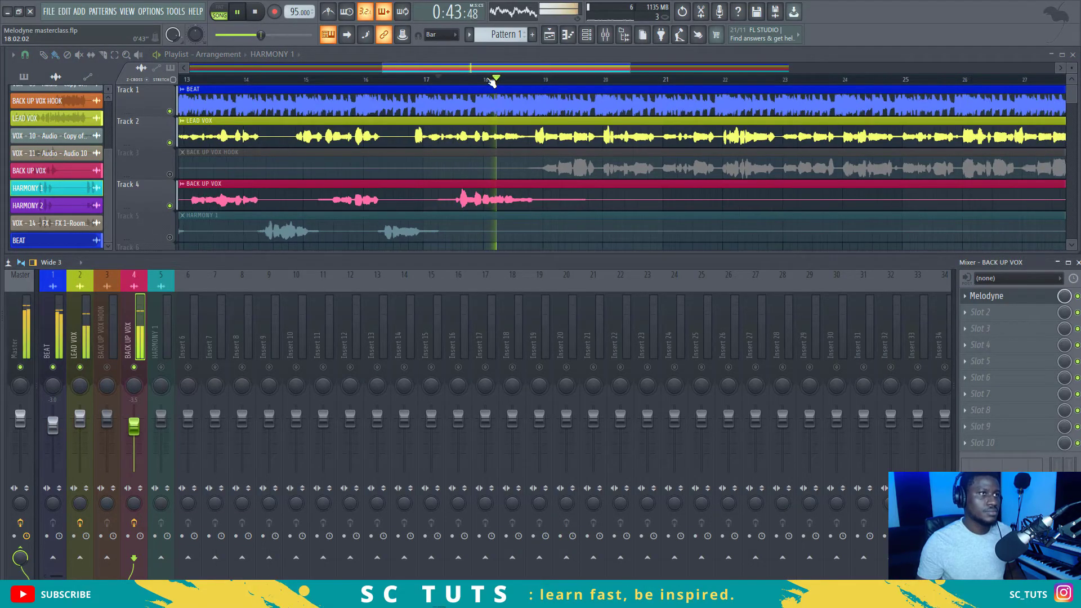
{"action": "scroll", "coordinate": [486, 80], "scroll_direction": "down", "scroll_amount": 3}
{"action": "scroll", "coordinate": [492, 82], "scroll_direction": "down", "scroll_amount": 2}
{"action": "key", "text": "space"}
Step: Unmute the HARMONY 1 playlist track and its mixer insert 5
{"action": "left_click", "coordinate": [168, 237]}
{"action": "left_click", "coordinate": [273, 221]}
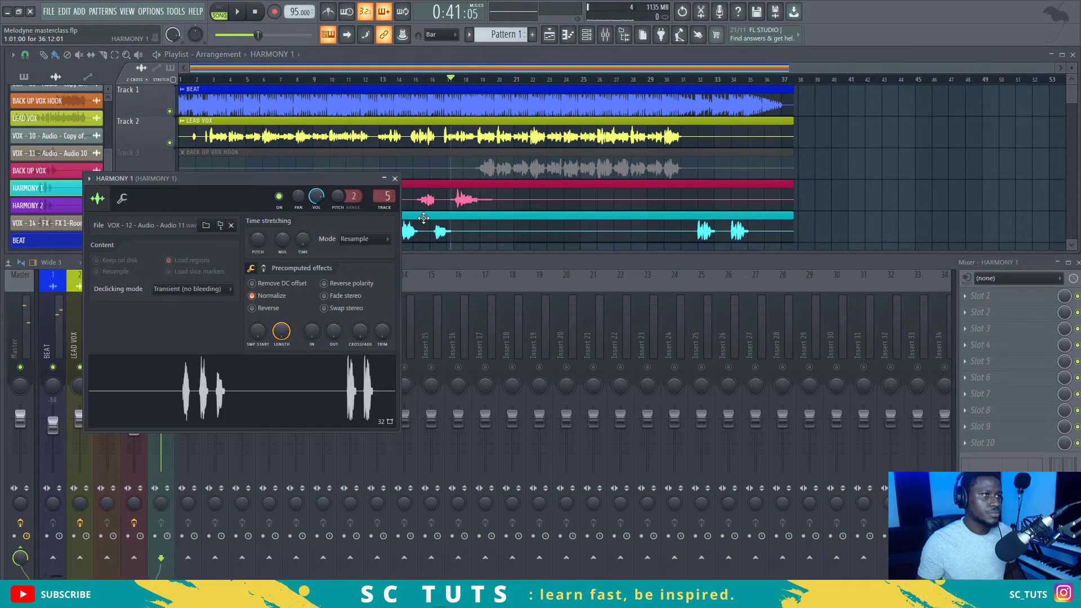
{"action": "left_click", "coordinate": [436, 261]}
{"action": "key", "text": "space"}
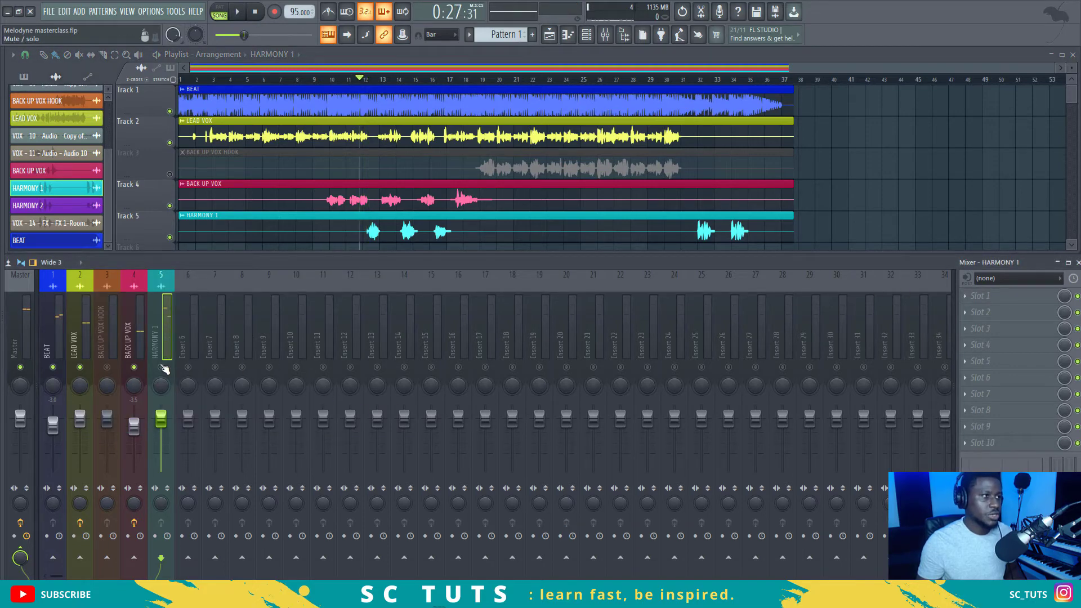
{"action": "left_click", "coordinate": [162, 369]}
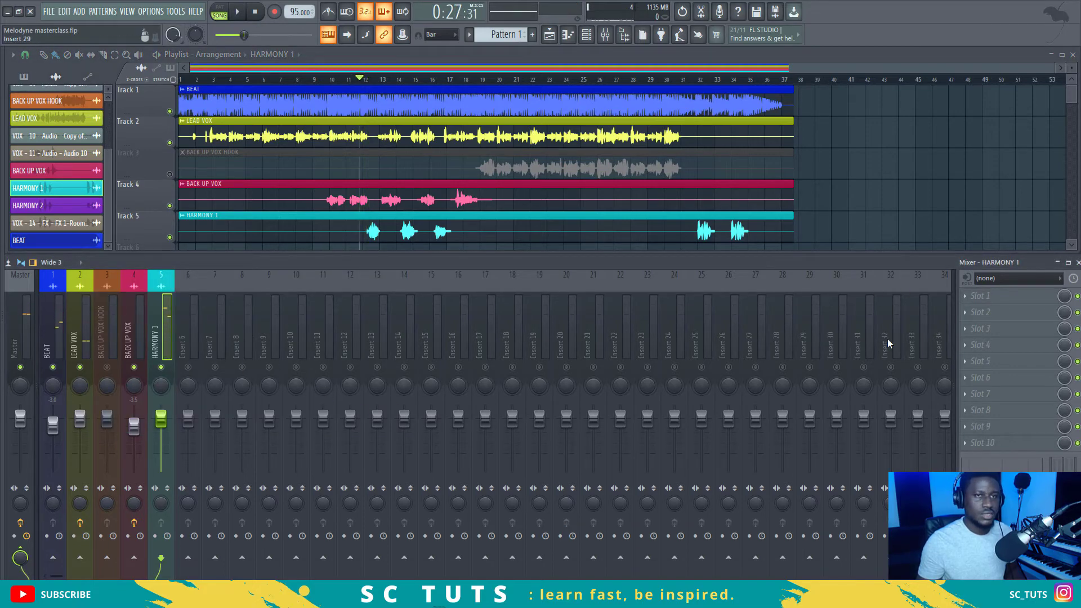
Step: Load Melodyne on HARMONY 1's first effect slot and play to transfer the vocal
{"action": "left_click", "coordinate": [985, 297]}
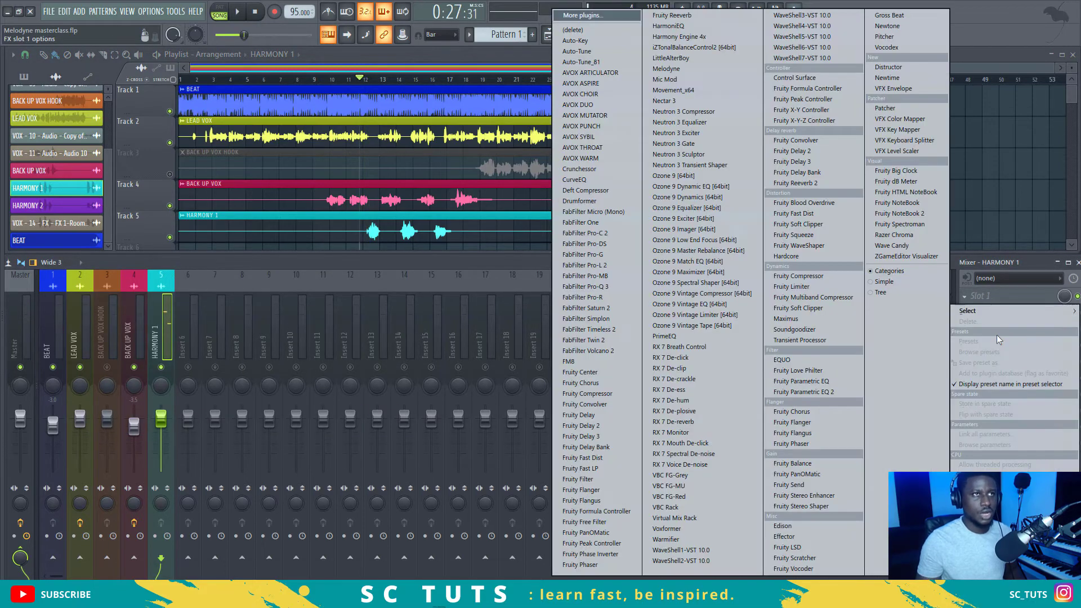
{"action": "left_click", "coordinate": [682, 73]}
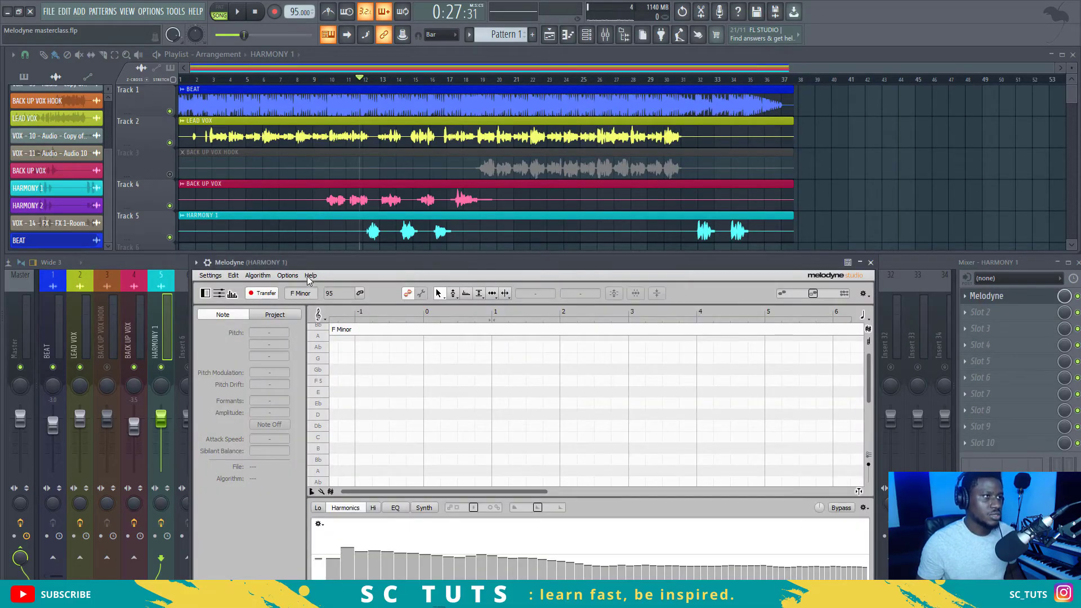
{"action": "key", "text": "space"}
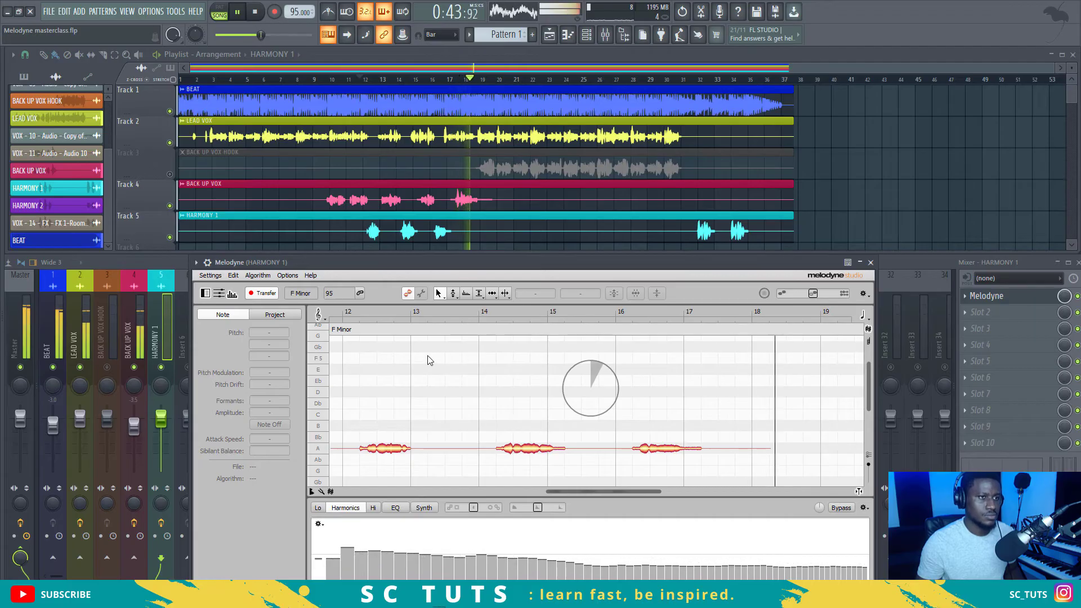
{"action": "key", "text": "space"}
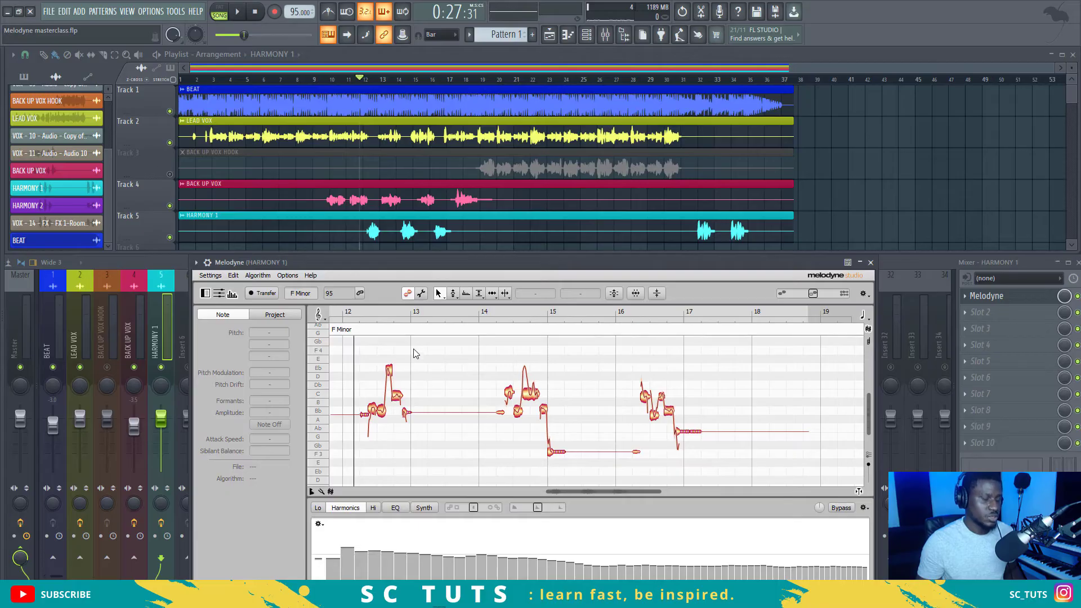
Step: Select all HARMONY 1 notes and apply Correct Pitch with Pitch Center at 100%
{"action": "left_click_drag", "start_coordinate": [353, 336], "coordinate": [811, 486]}
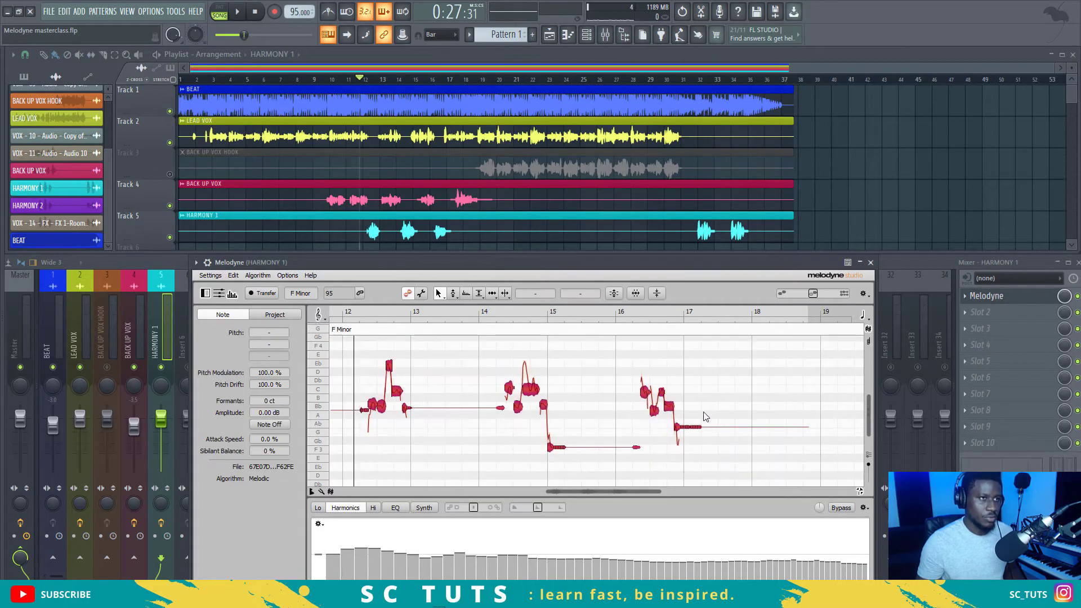
{"action": "left_click", "coordinate": [614, 294]}
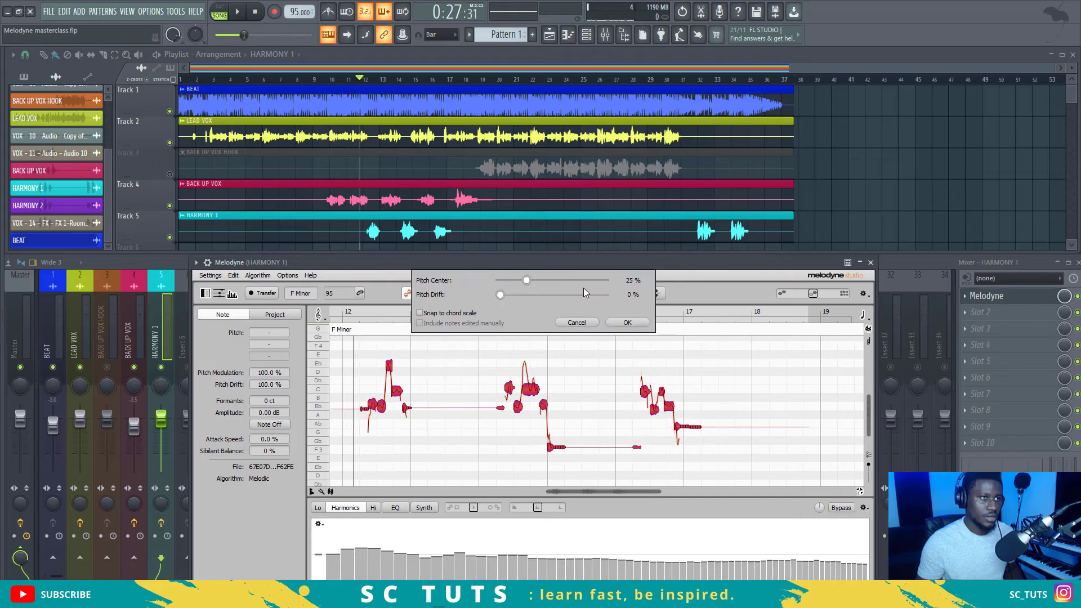
{"action": "left_click_drag", "start_coordinate": [601, 281], "coordinate": [643, 295]}
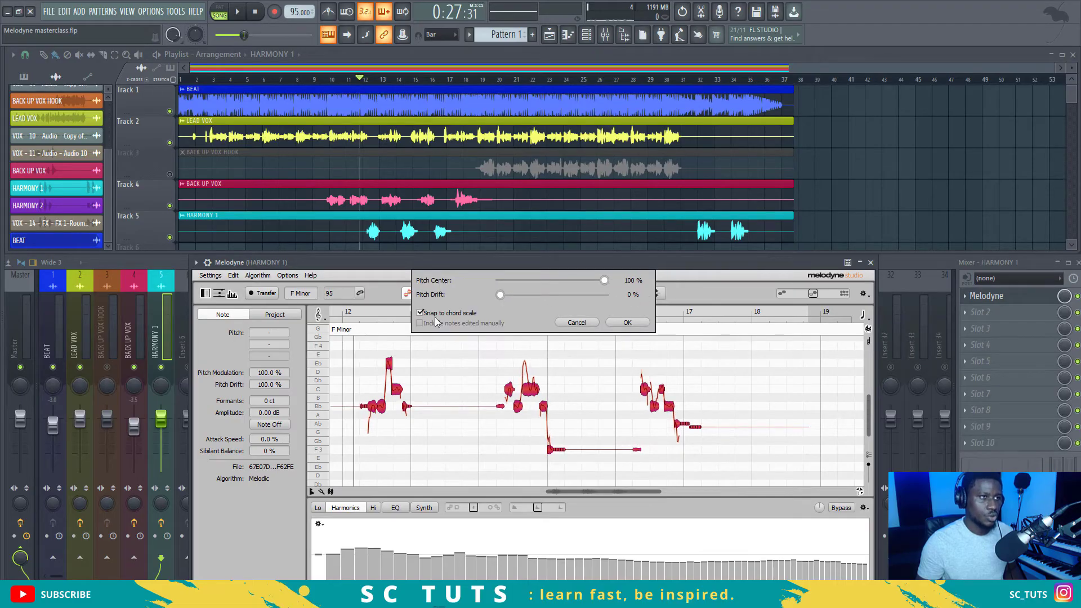
{"action": "left_click", "coordinate": [616, 326]}
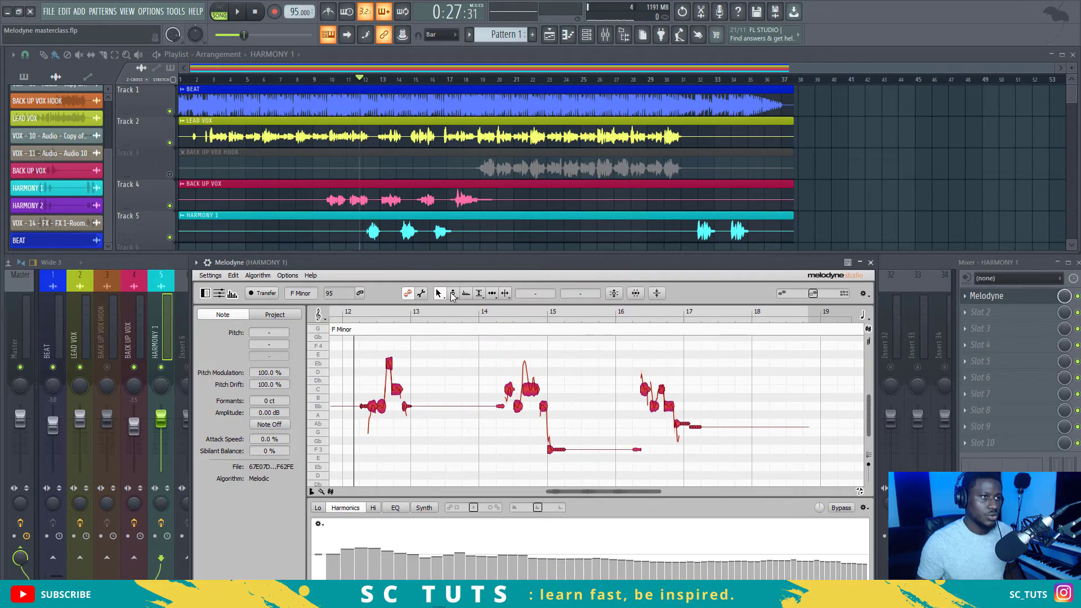
{"action": "left_click", "coordinate": [452, 311]}
{"action": "type", "text": "50"}
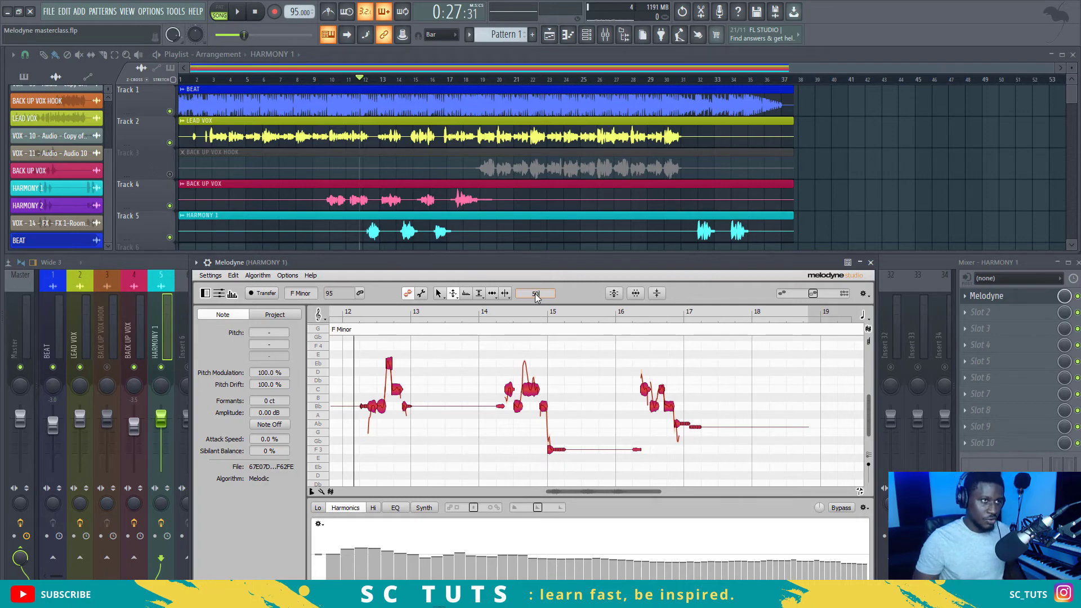
Step: Commit 50% pitch modulation, then solo HARMONY 1 and play it from bars 13–14
{"action": "key", "text": "Return"}
{"action": "key", "text": "space"}
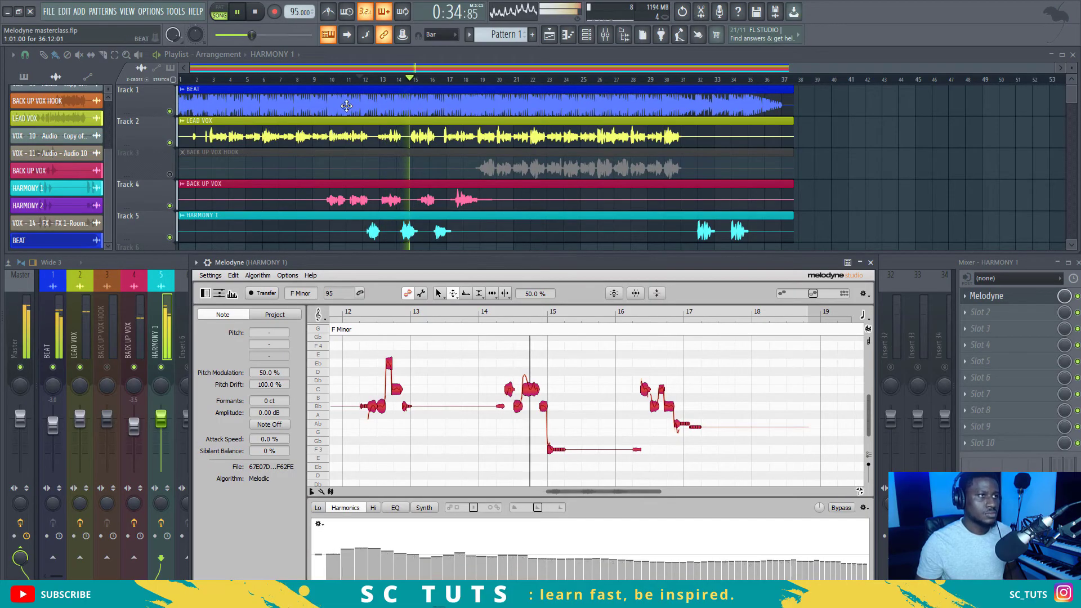
{"action": "left_click", "coordinate": [393, 78]}
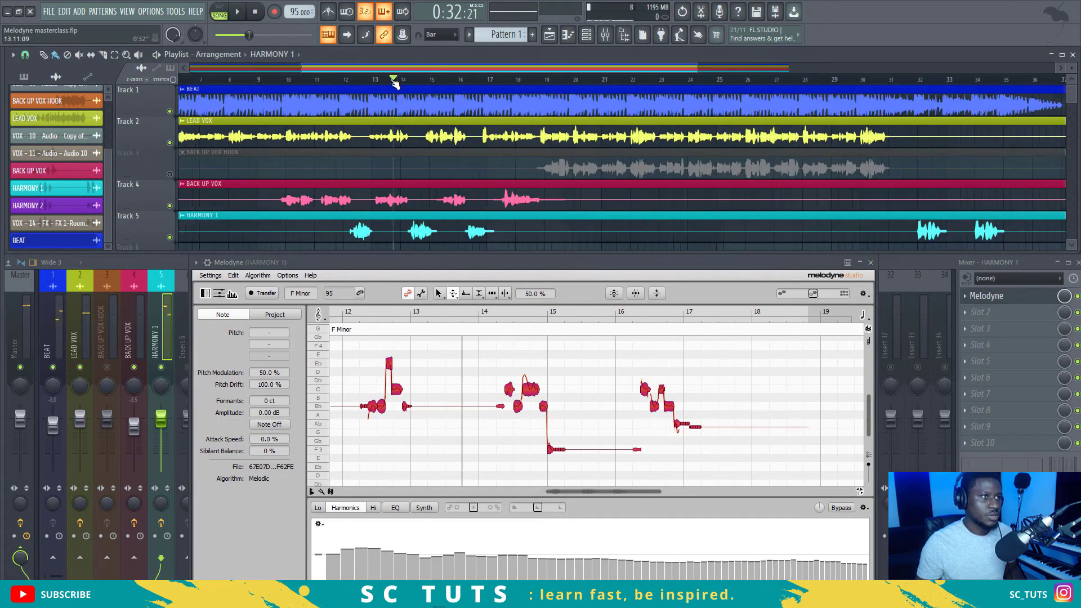
{"action": "scroll", "coordinate": [395, 84], "scroll_direction": "up", "scroll_amount": 2}
{"action": "scroll", "coordinate": [394, 84], "scroll_direction": "up", "scroll_amount": 2}
{"action": "scroll", "coordinate": [395, 84], "scroll_direction": "up", "scroll_amount": 1}
{"action": "key", "text": "space"}
{"action": "right_click", "coordinate": [170, 238]}
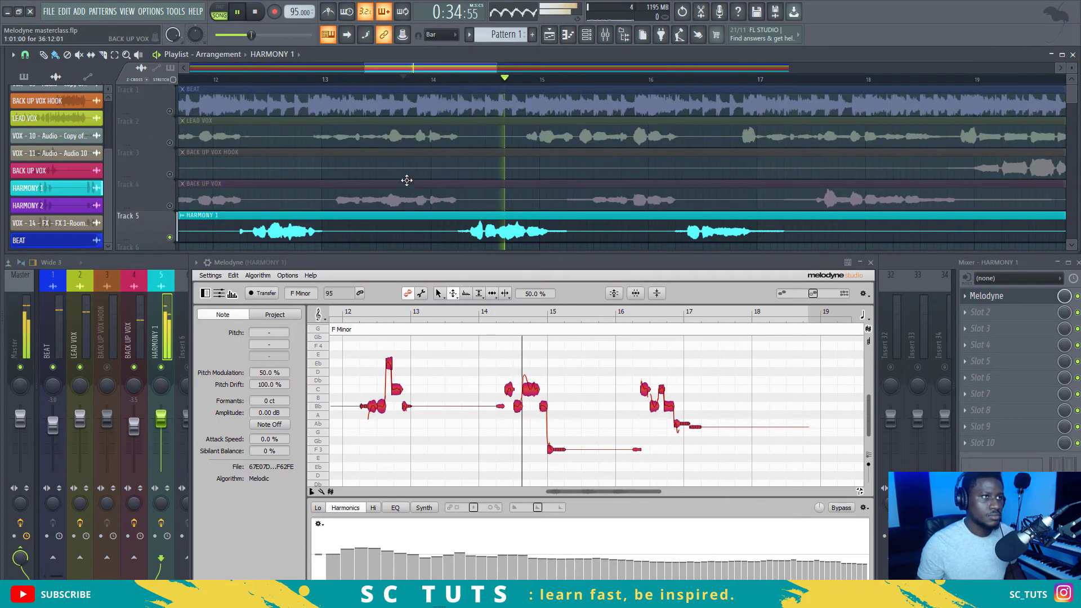
{"action": "left_click", "coordinate": [420, 78]}
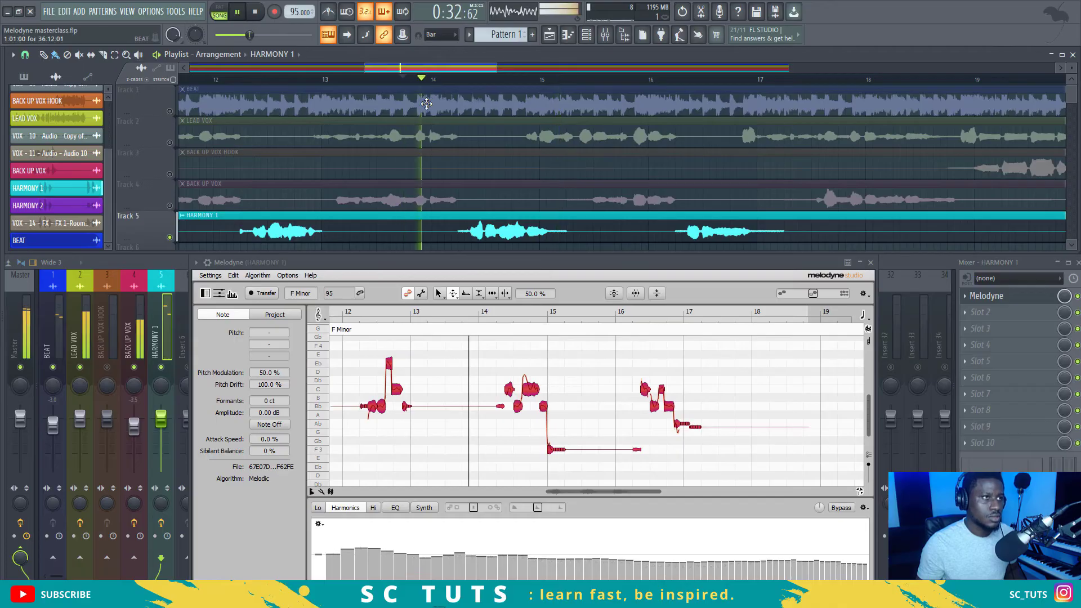
Step: Split the HARMONY 1 note just after bar 14 in two, then audition the phrase
{"action": "key", "text": "space"}
{"action": "scroll", "coordinate": [528, 390], "scroll_direction": "up", "scroll_amount": 2}
{"action": "scroll", "coordinate": [525, 372], "scroll_direction": "up", "scroll_amount": 2}
{"action": "scroll", "coordinate": [523, 351], "scroll_direction": "up", "scroll_amount": 2}
{"action": "scroll", "coordinate": [521, 329], "scroll_direction": "up", "scroll_amount": 2}
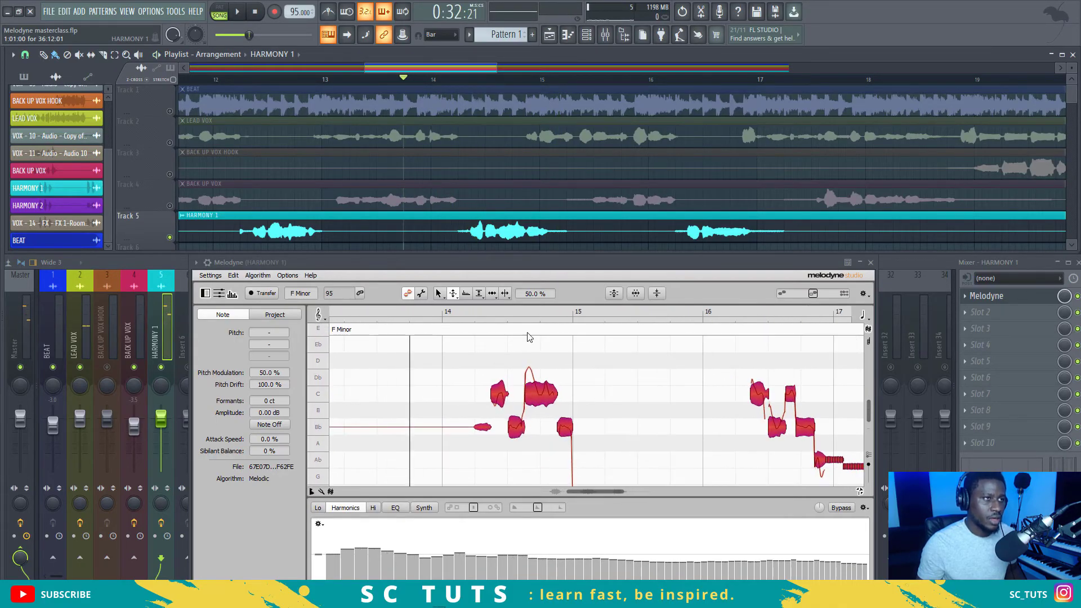
{"action": "left_click", "coordinate": [504, 294]}
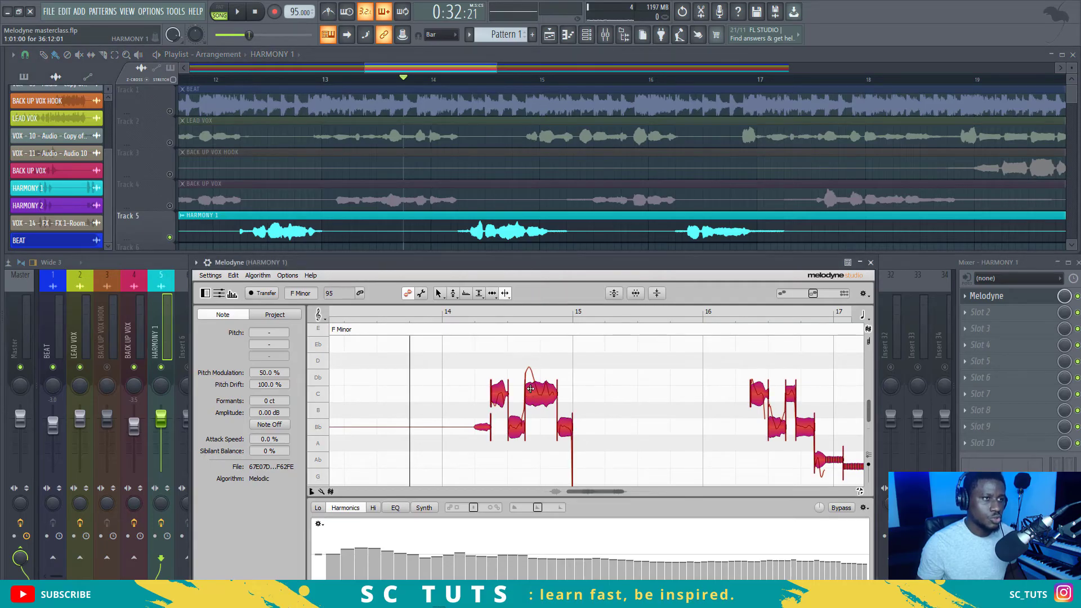
{"action": "left_click", "coordinate": [532, 391]}
{"action": "scroll", "coordinate": [530, 402], "scroll_direction": "up", "scroll_amount": 1}
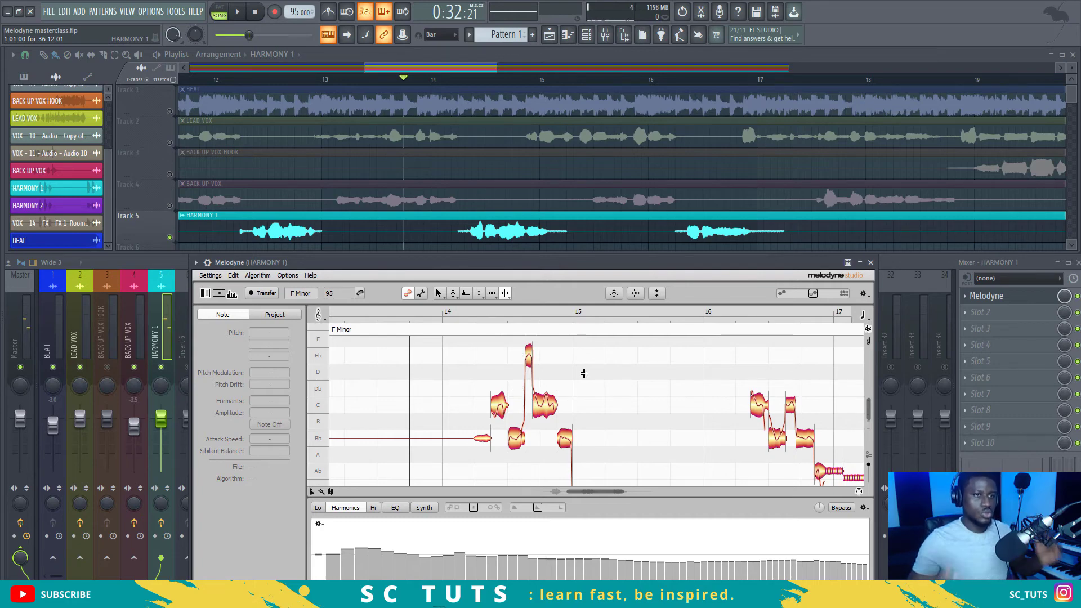
{"action": "key", "text": "space"}
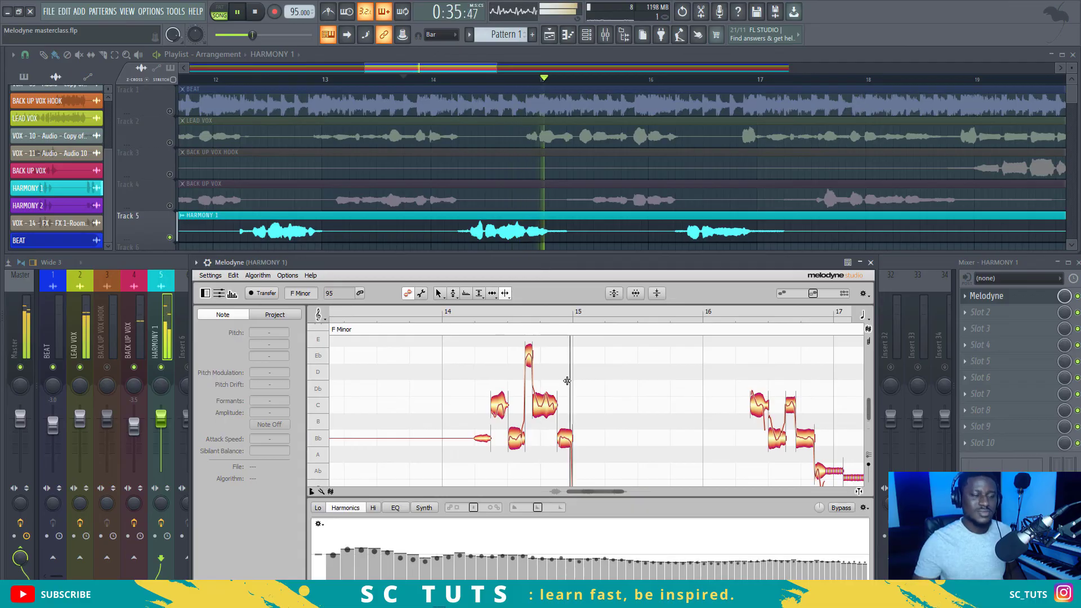
{"action": "key", "text": "space"}
{"action": "key", "text": "space"}
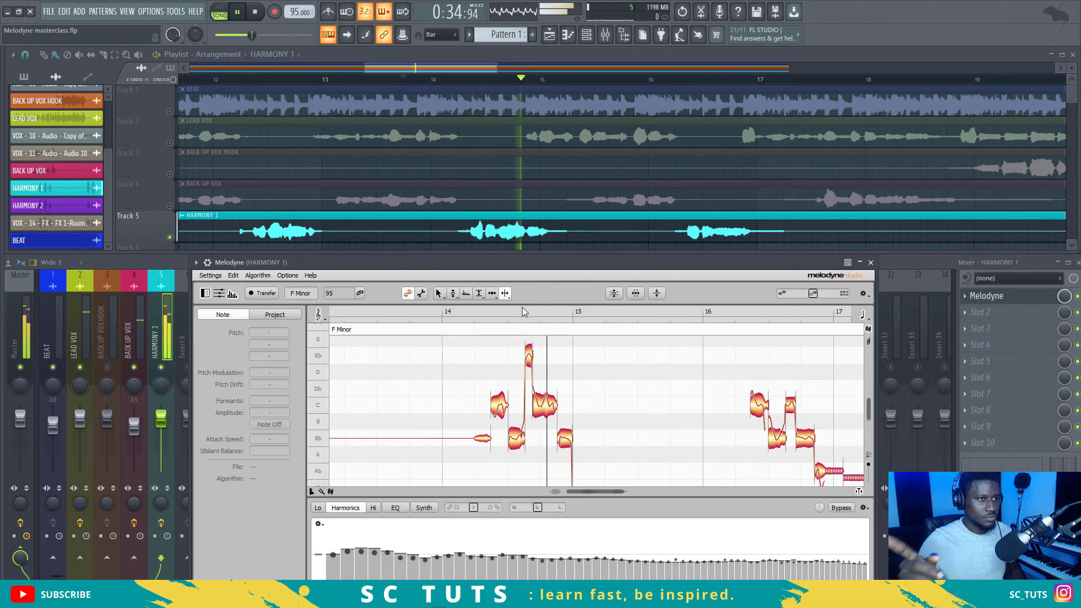
Step: Unsolo HARMONY 1, mute BACK UP VOX HOOK, and play the full mix
{"action": "key", "text": "space"}
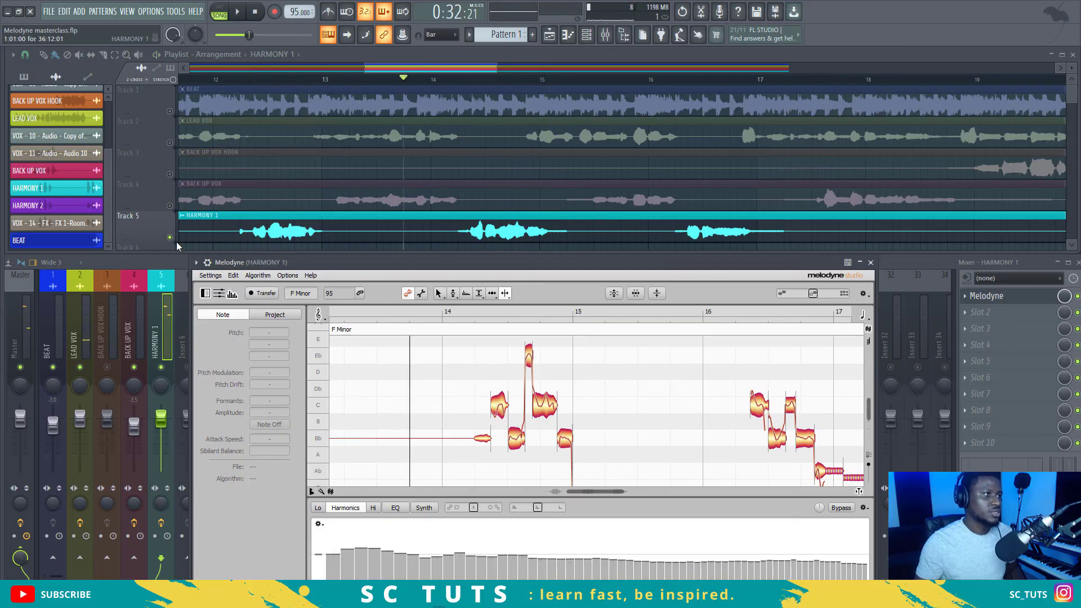
{"action": "right_click", "coordinate": [170, 239]}
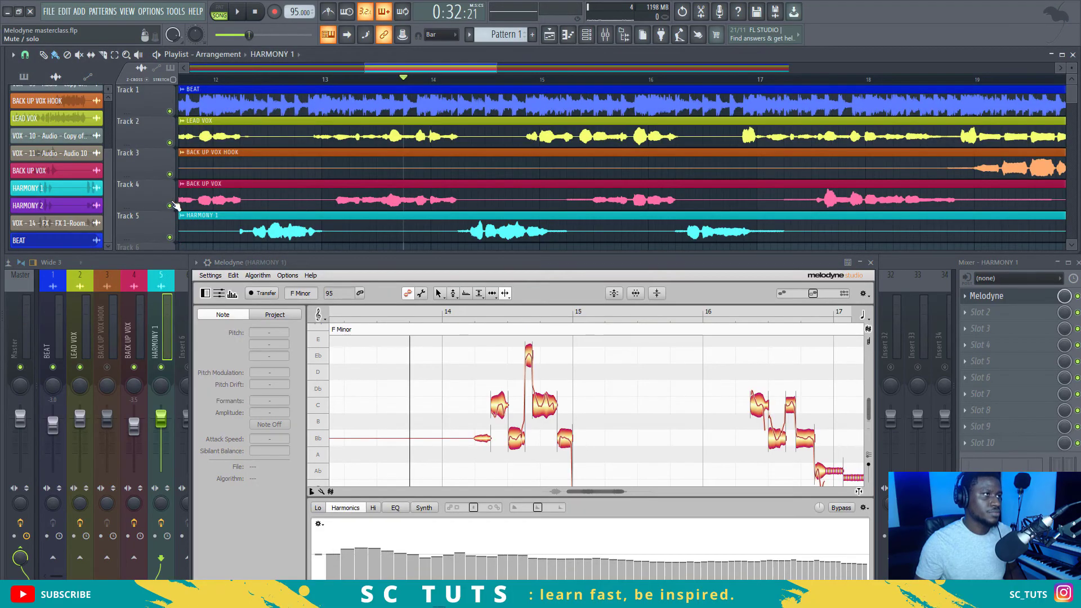
{"action": "key", "text": "space"}
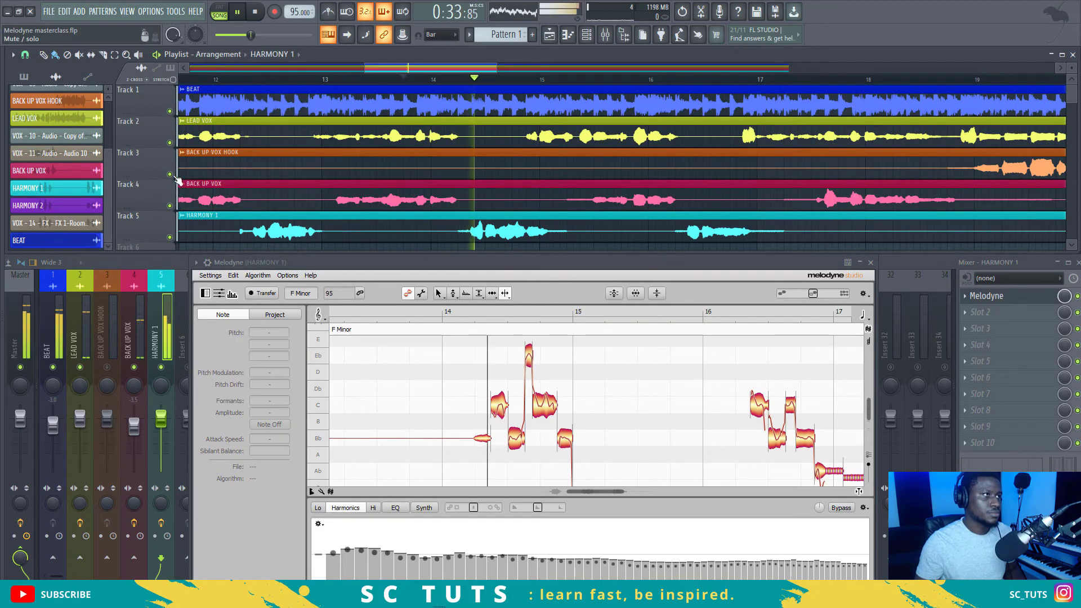
{"action": "left_click", "coordinate": [173, 175]}
{"action": "key", "text": "space"}
{"action": "key", "text": "space"}
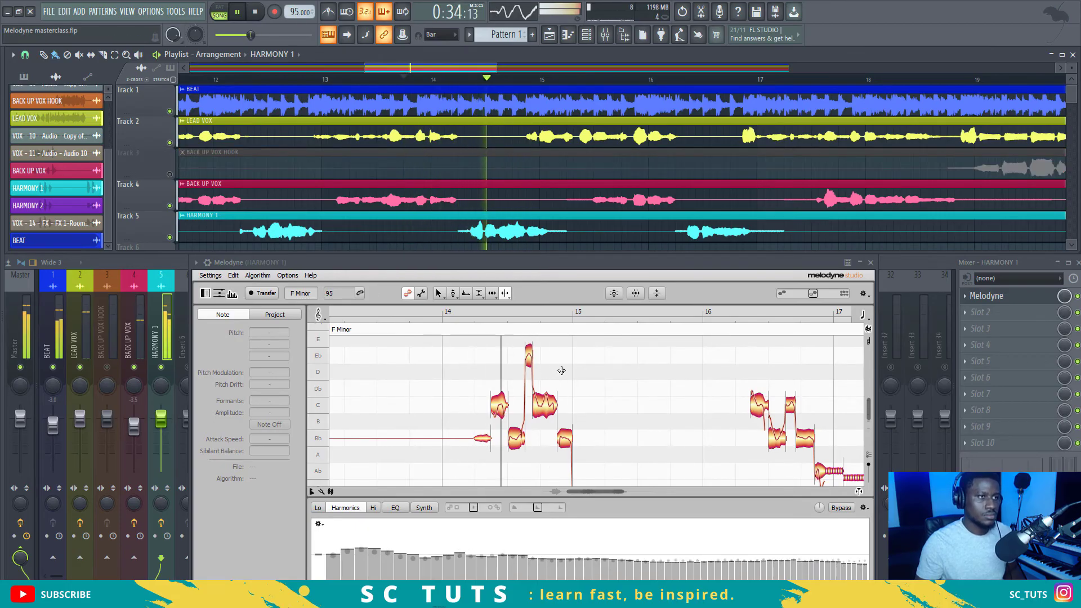
{"action": "key", "text": "space"}
Step: Reduce the C4 note's pitch modulation to 26% and audition it
{"action": "left_click", "coordinate": [543, 414]}
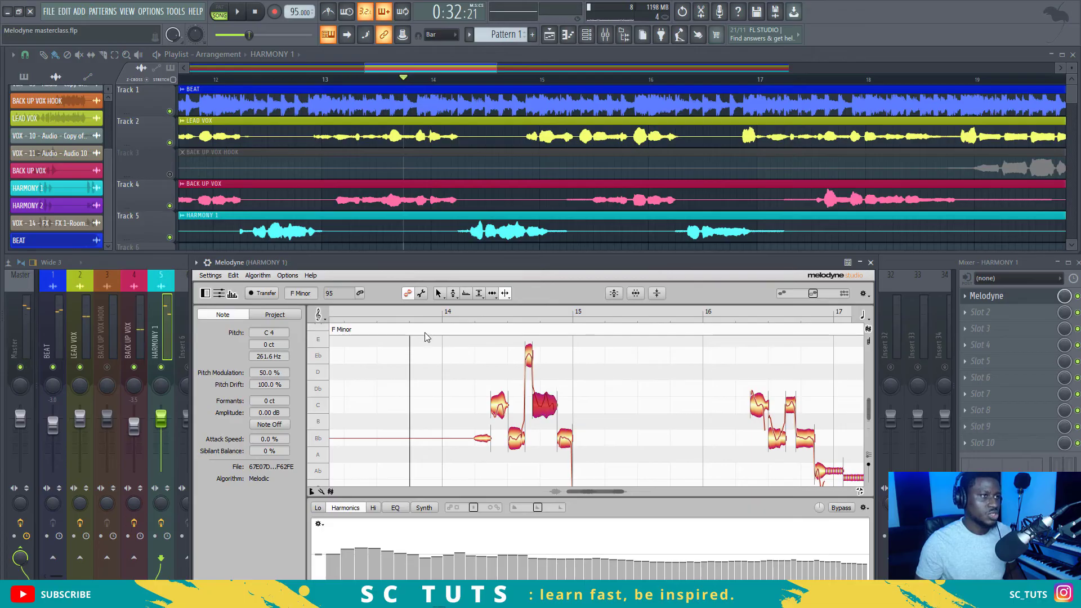
{"action": "left_click", "coordinate": [454, 318]}
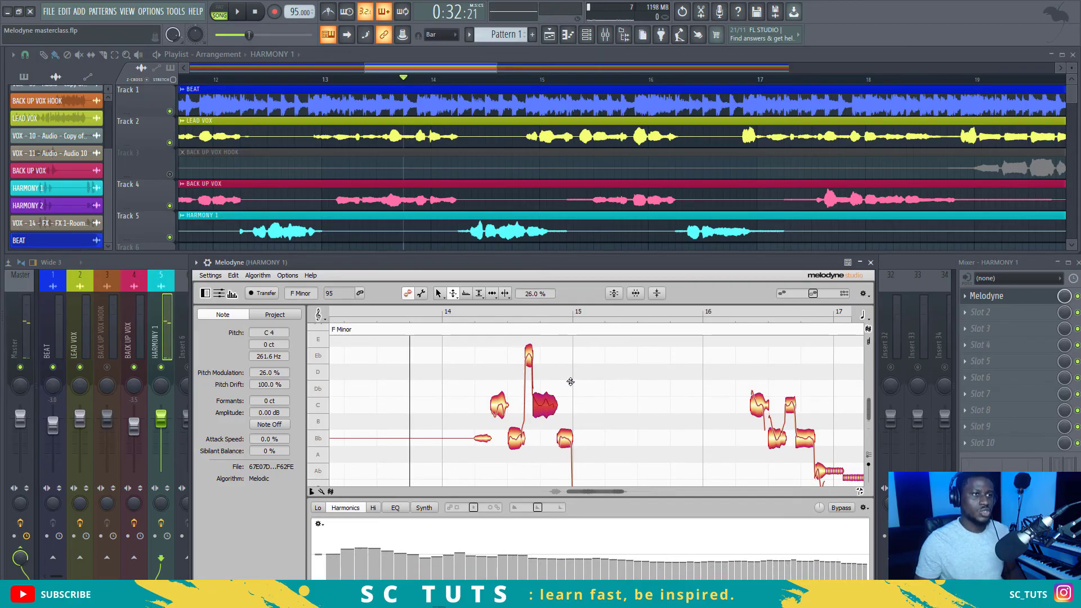
{"action": "key", "text": "space"}
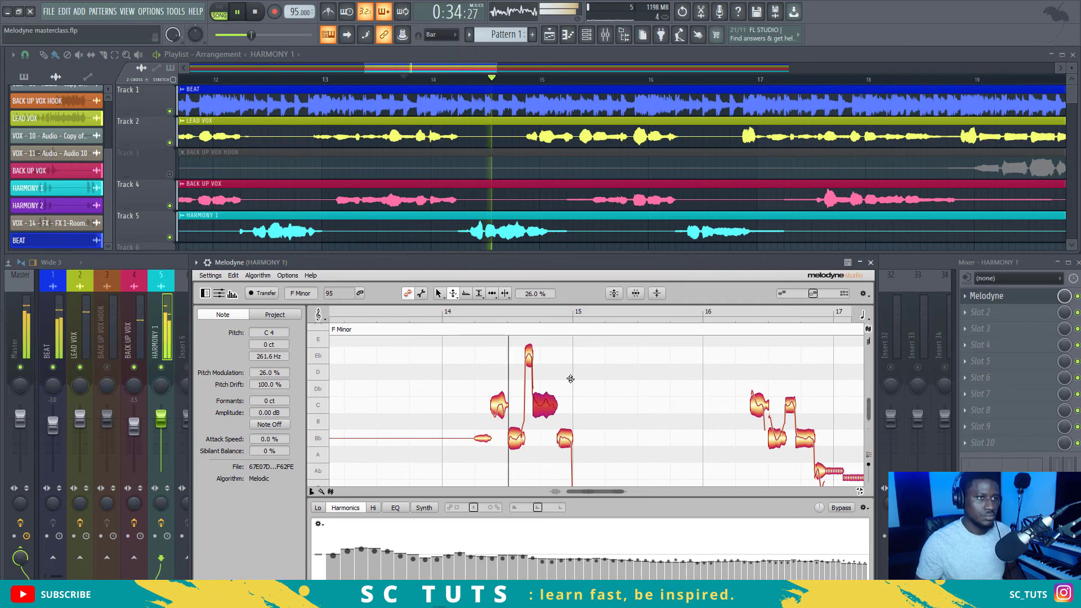
{"action": "key", "text": "space"}
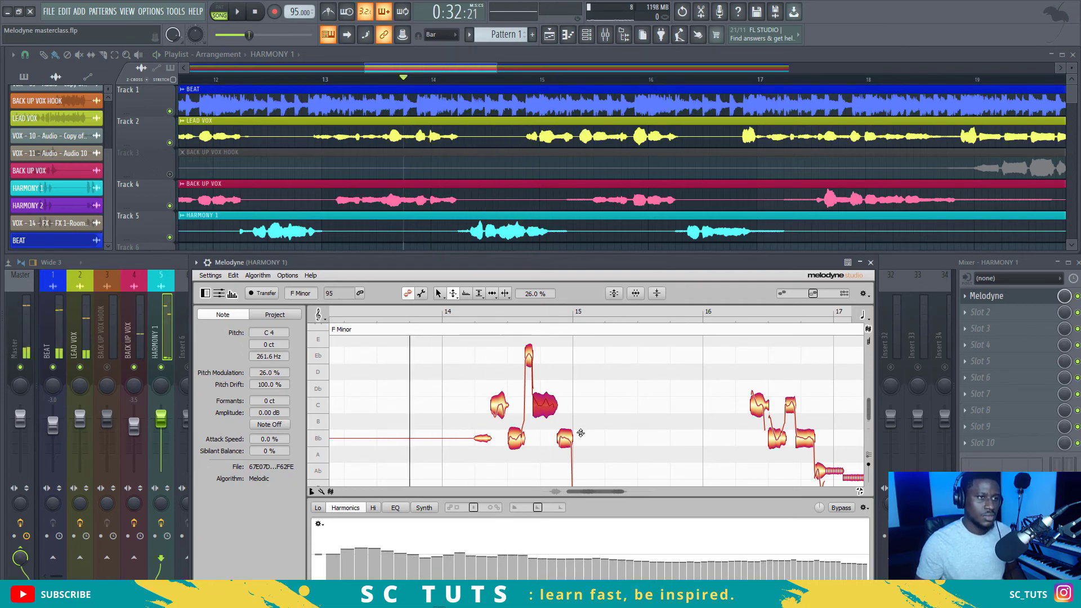
Step: Set the Bb3 note's pitch modulation to 40% and audition the section
{"action": "left_click_drag", "start_coordinate": [583, 419], "coordinate": [548, 456]}
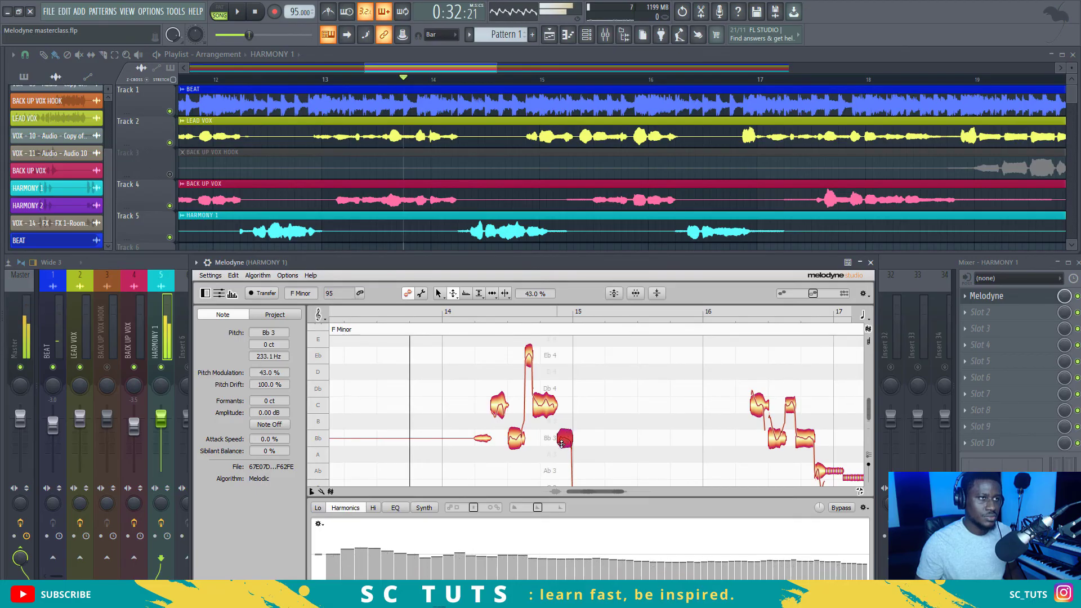
{"action": "key", "text": "space"}
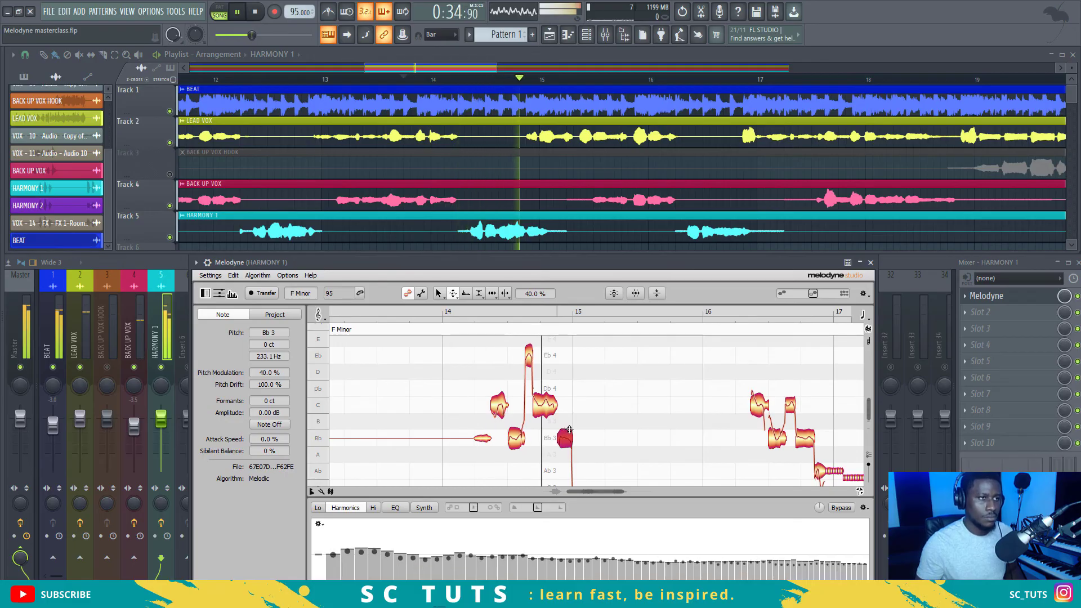
{"action": "key", "text": "space"}
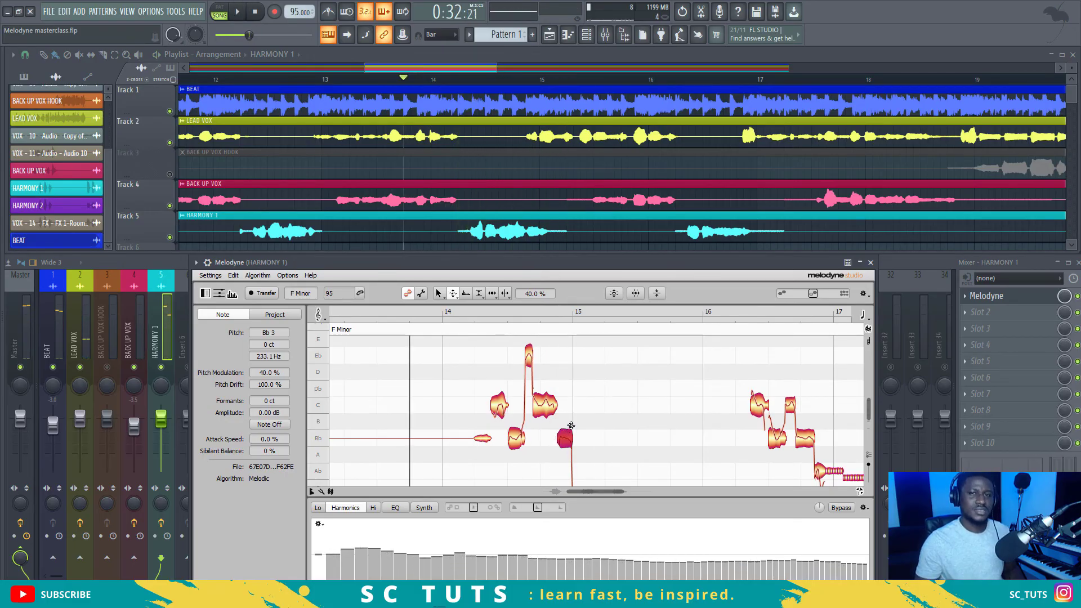
{"action": "key", "text": "space"}
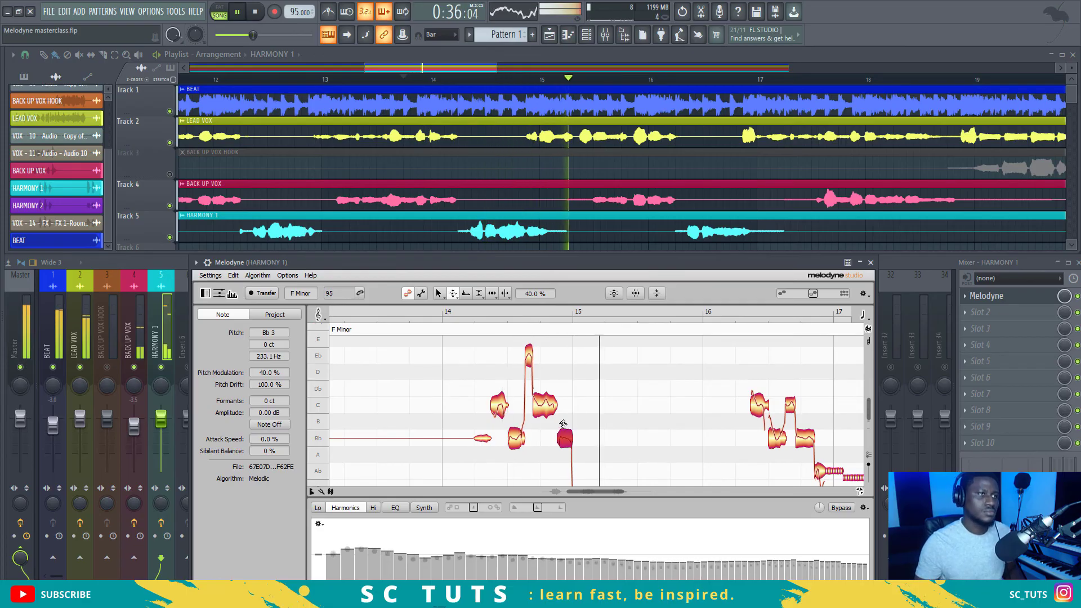
{"action": "scroll", "coordinate": [501, 85], "scroll_direction": "down", "scroll_amount": 2}
{"action": "scroll", "coordinate": [501, 85], "scroll_direction": "down", "scroll_amount": 2}
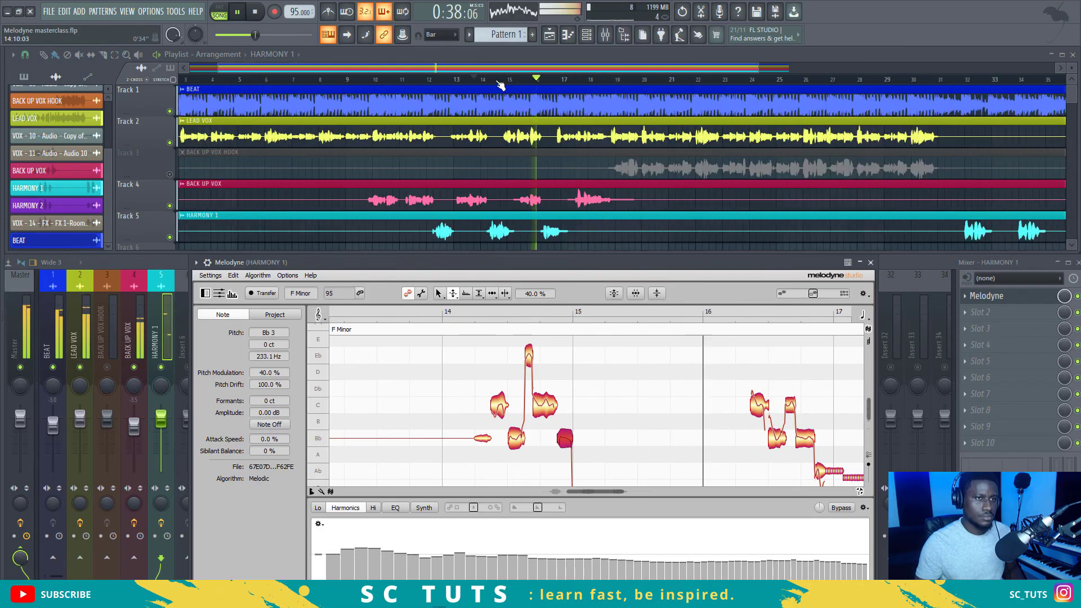
{"action": "scroll", "coordinate": [501, 80], "scroll_direction": "down", "scroll_amount": 2}
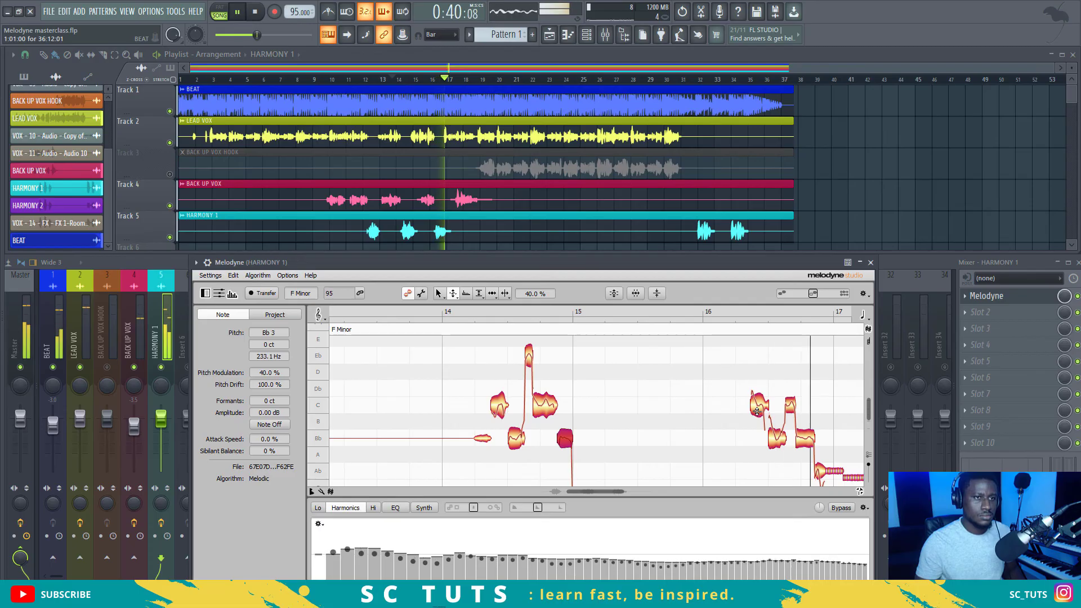
{"action": "scroll", "coordinate": [744, 406], "scroll_direction": "down", "scroll_amount": 1}
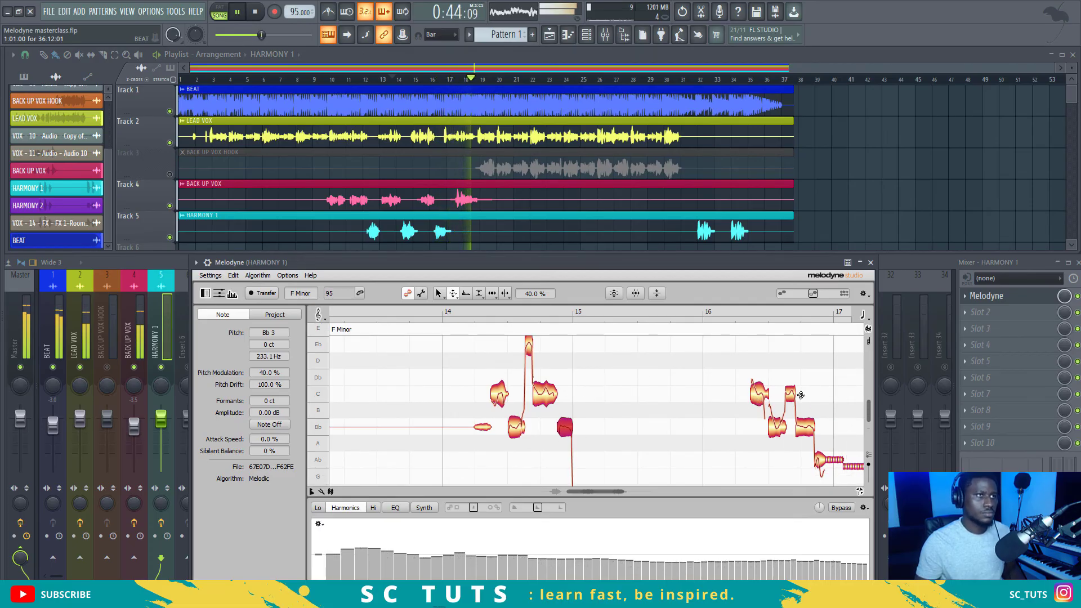
{"action": "key", "text": "space"}
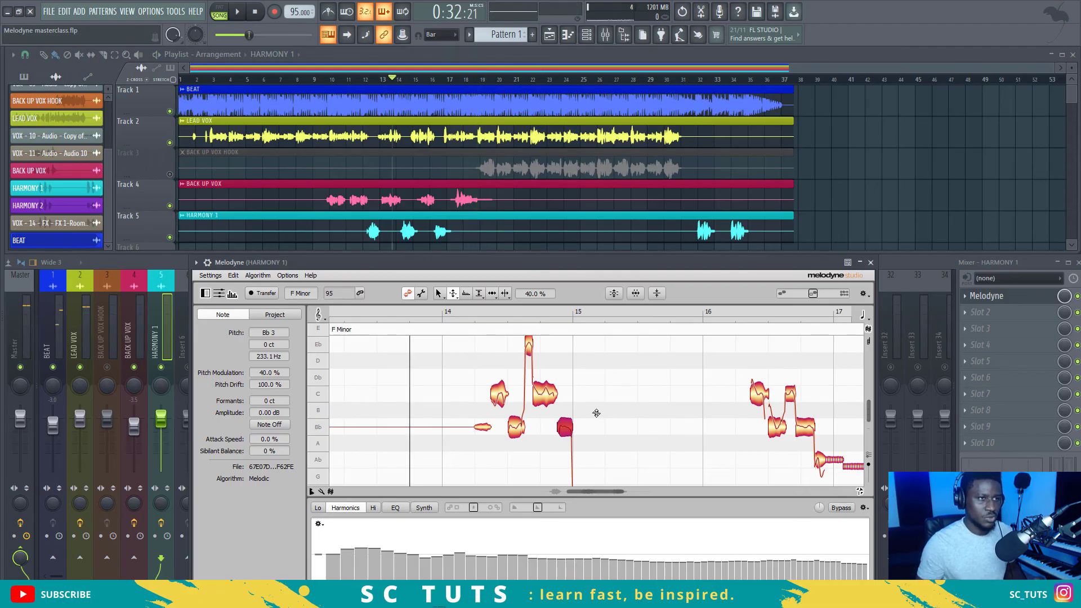